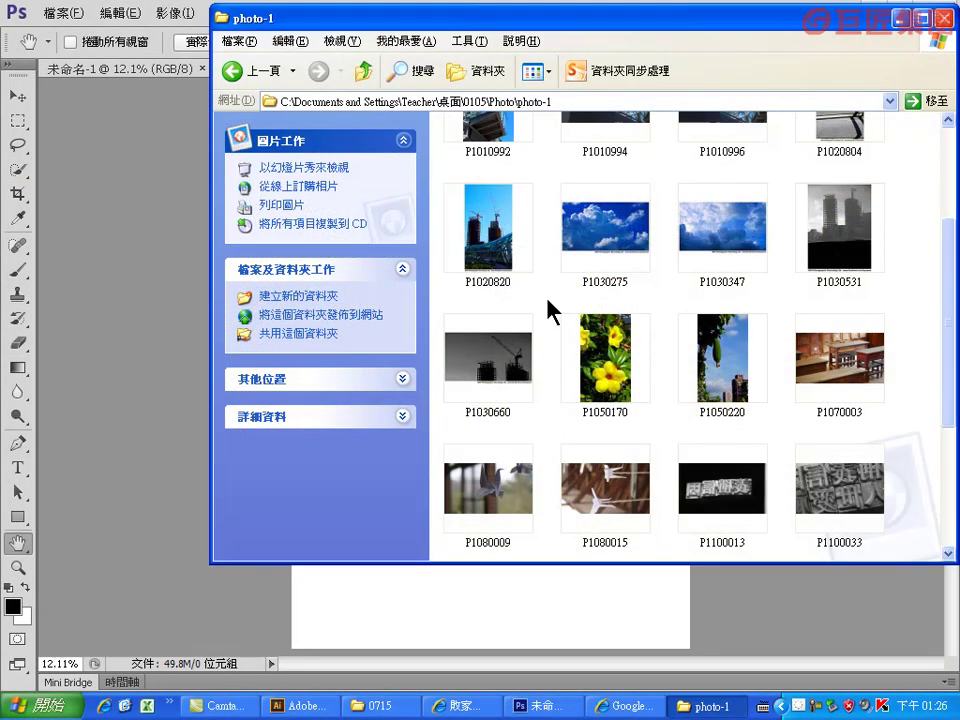
- Drag lighthouse photo IMG_4351 from the photo-1 Explorer folder onto the Photoshop canvas
drag(480, 17, 611, 13)
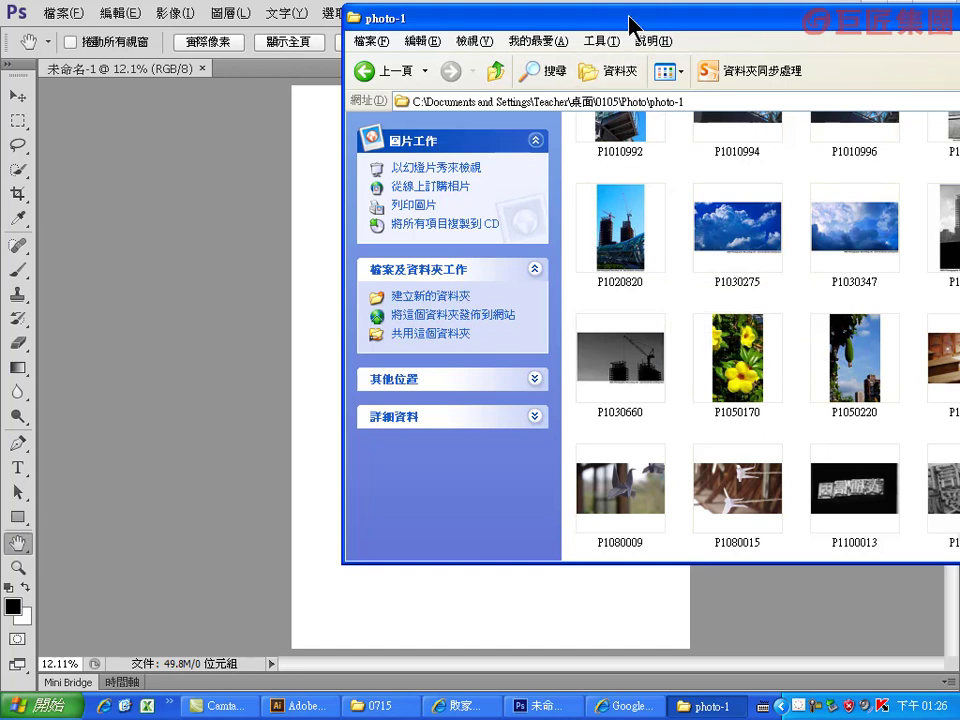
drag(629, 17, 466, 11)
scroll(770, 298, up, 5)
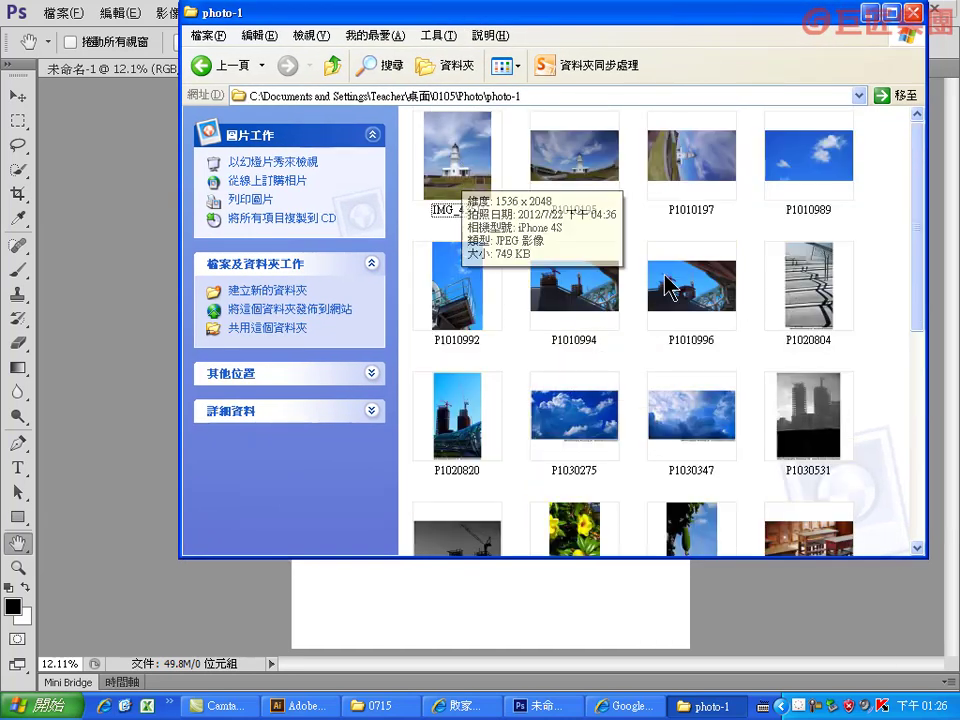
scroll(716, 316, down, 5)
scroll(716, 316, up, 5)
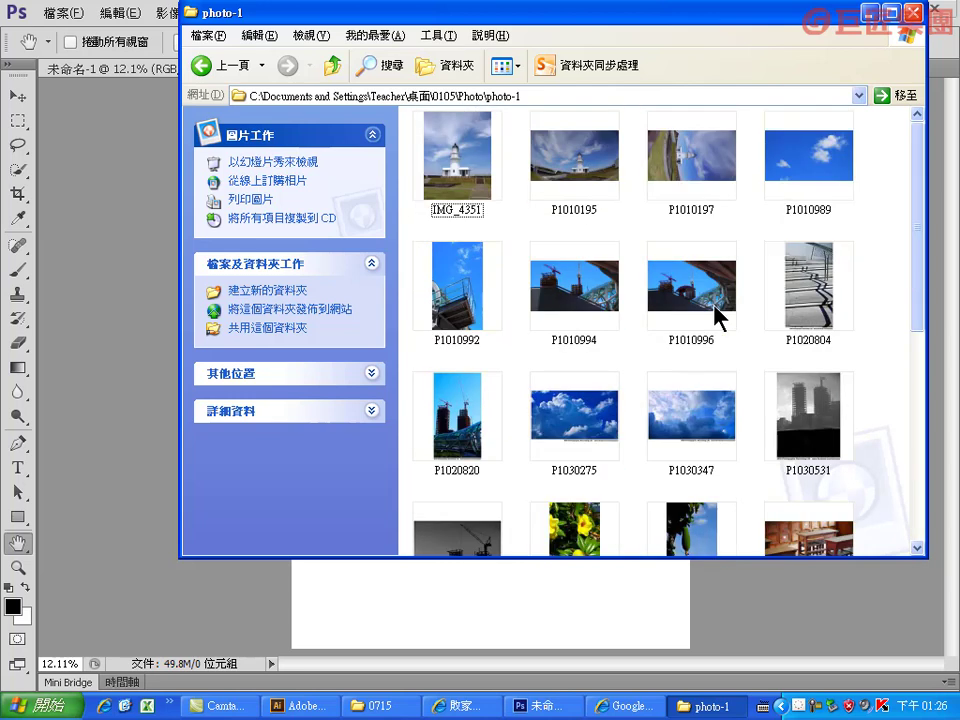
drag(457, 155, 372, 600)
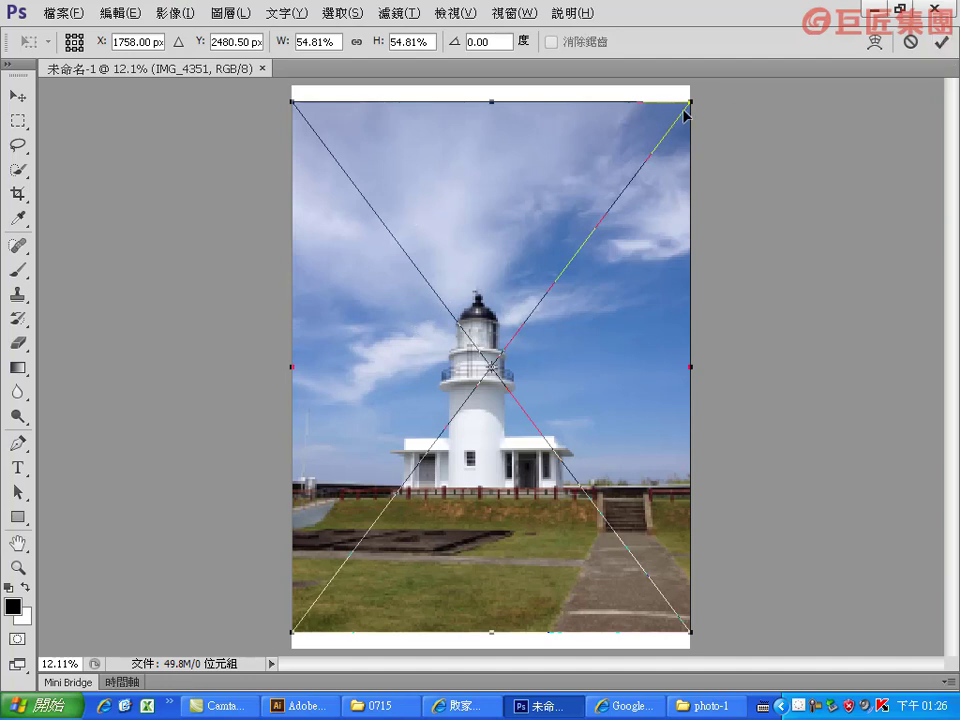
- Commit the lighthouse placement, then enlarge it to about 81% by 102% to fill the canvas
drag(684, 101, 601, 113)
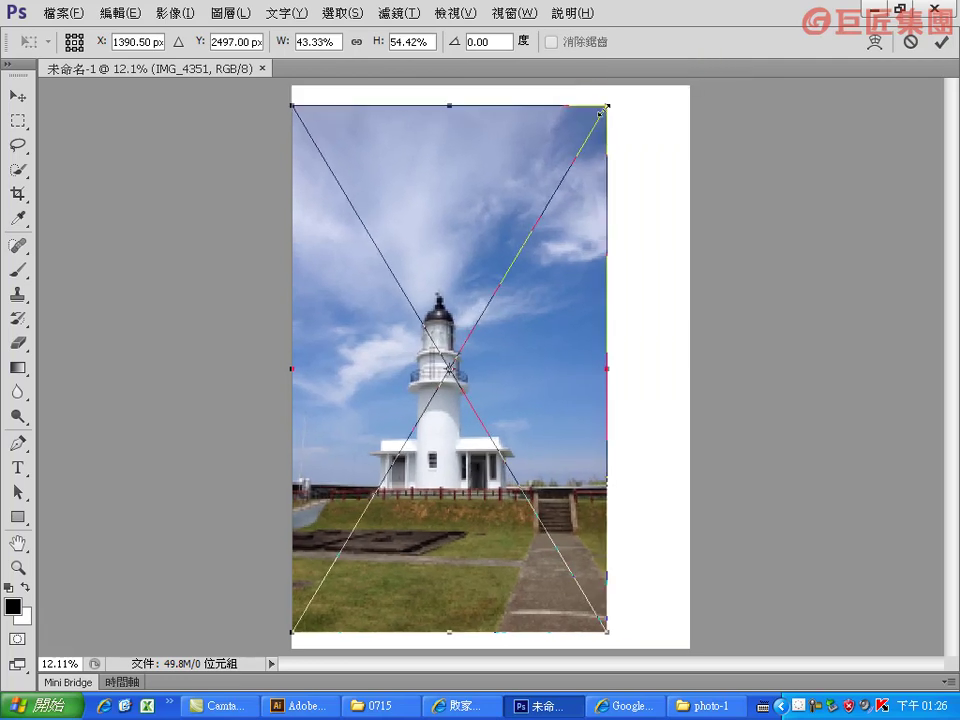
click(938, 48)
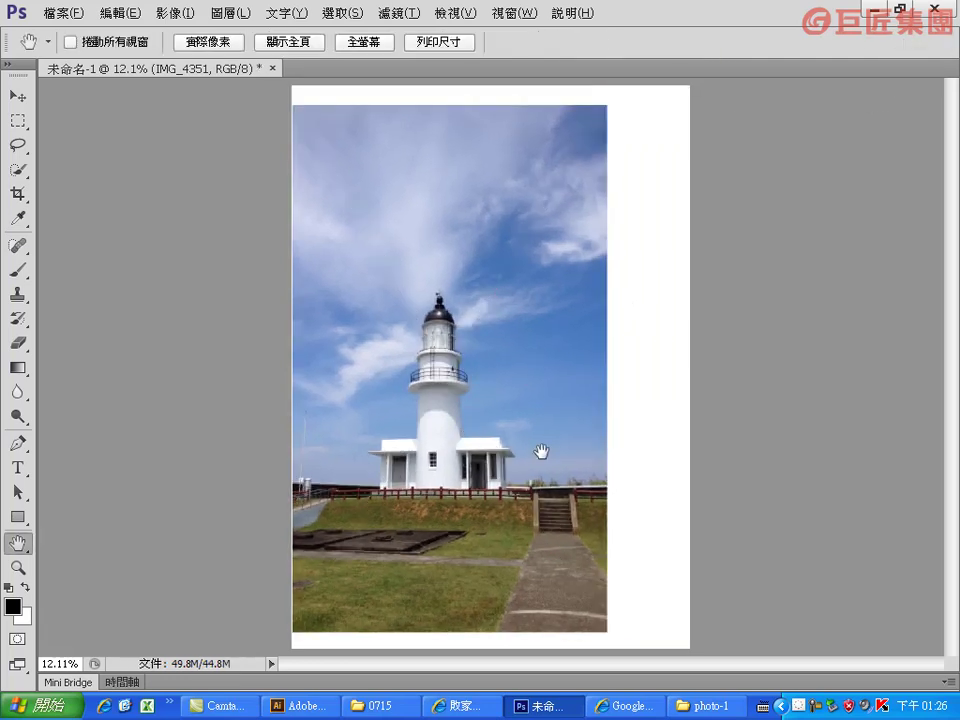
click(17, 96)
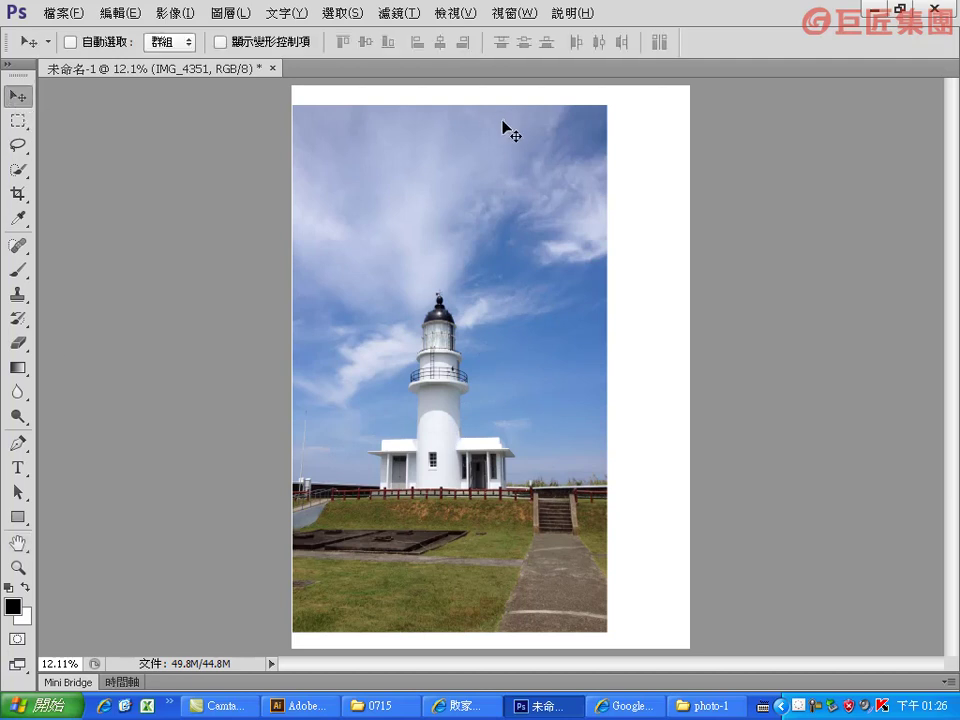
click(222, 43)
click(606, 104)
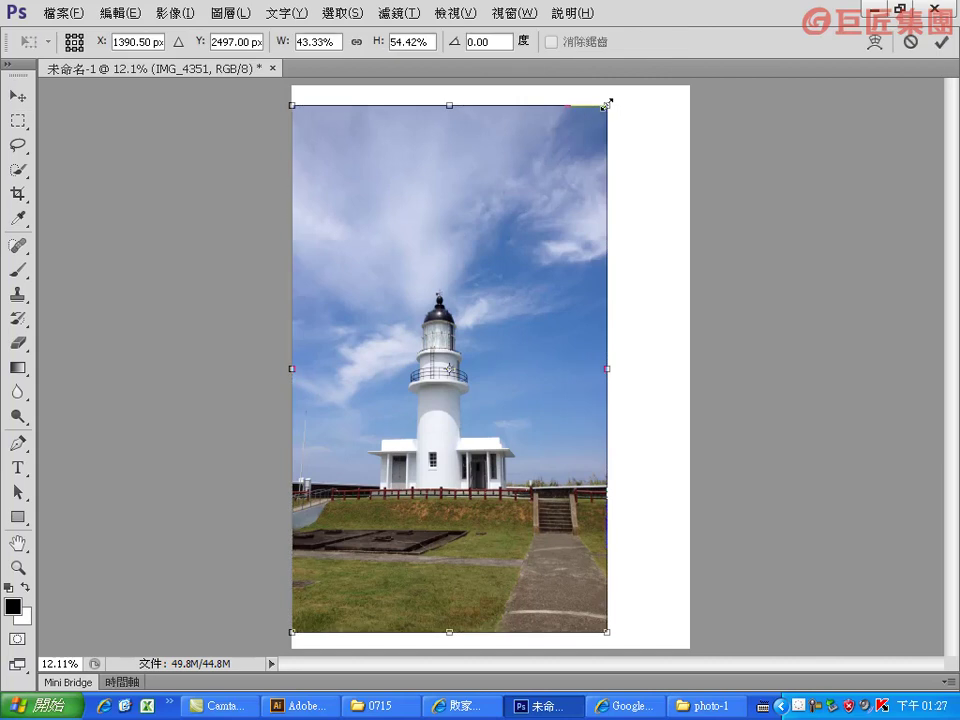
drag(606, 103, 868, 12)
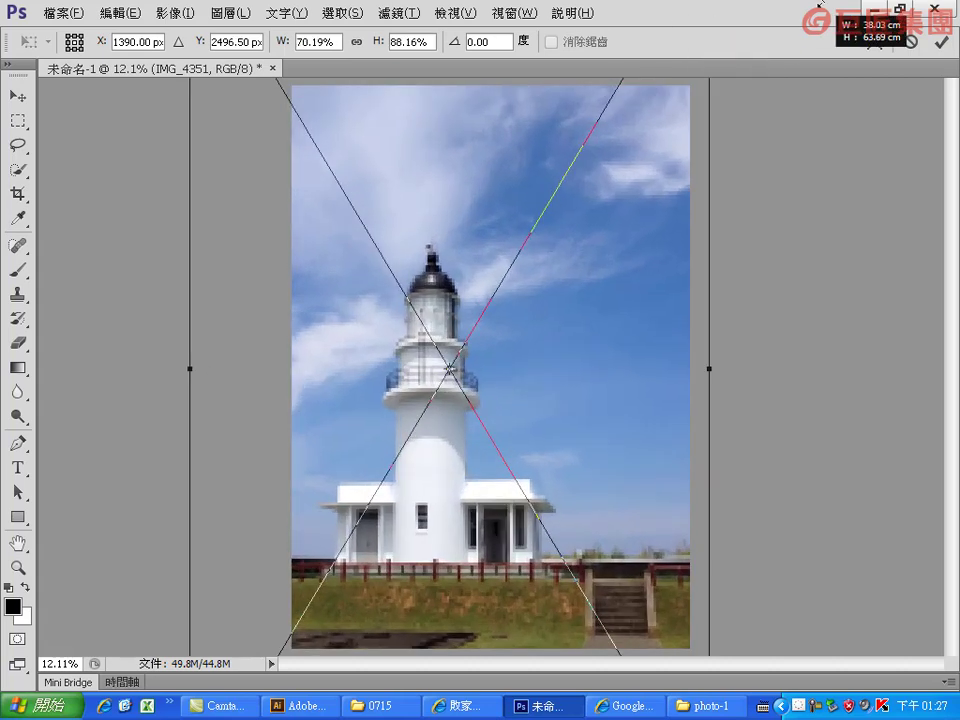
drag(448, 370, 559, 364)
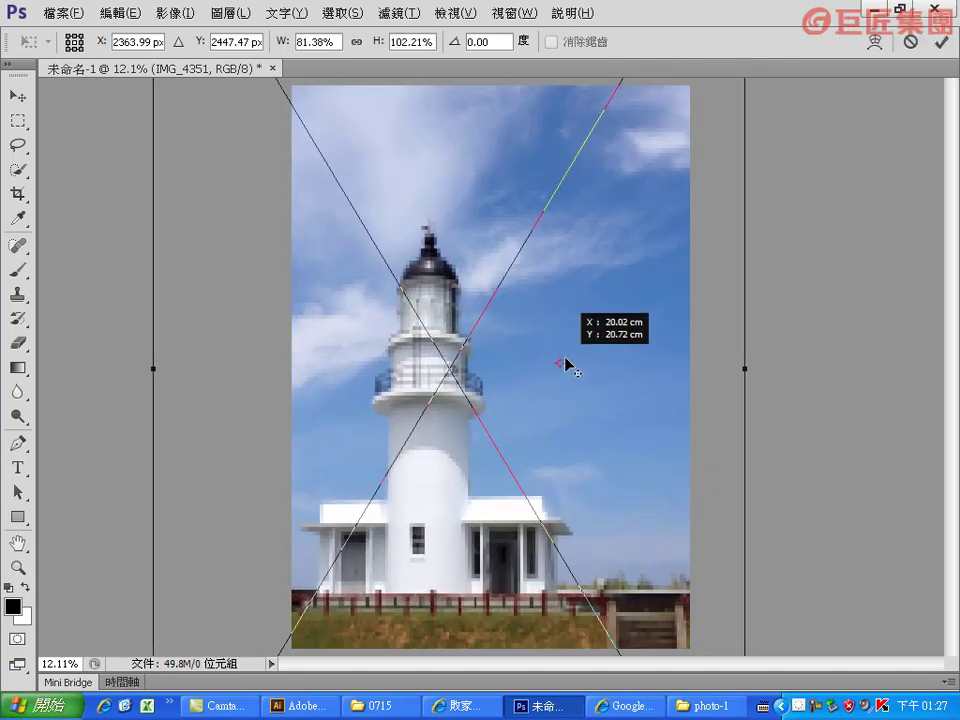
mouse_move(527, 403)
mouse_down()
mouse_move(580, 421)
mouse_move(586, 398)
mouse_up()
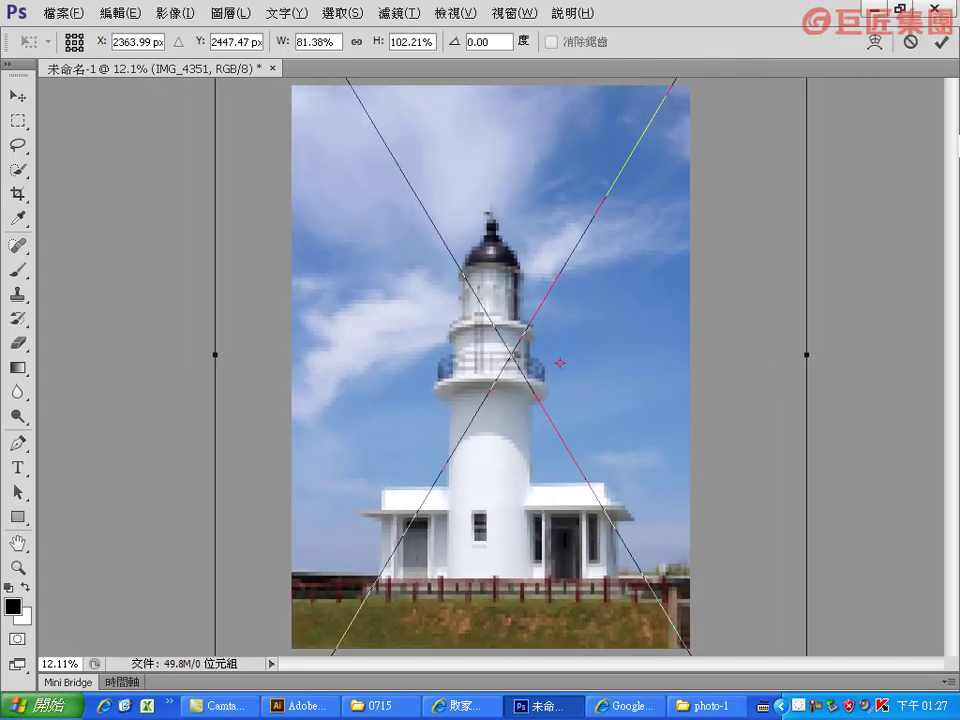
click(940, 42)
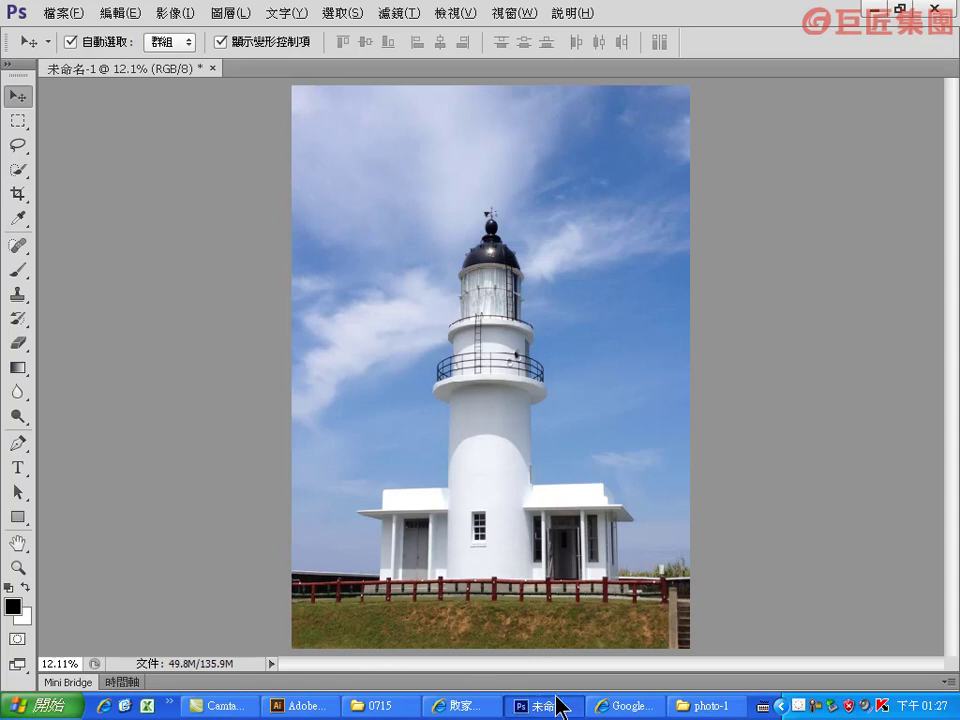
- Show the Layers panel on its own, closing the Color and Adjustments panels
click(514, 13)
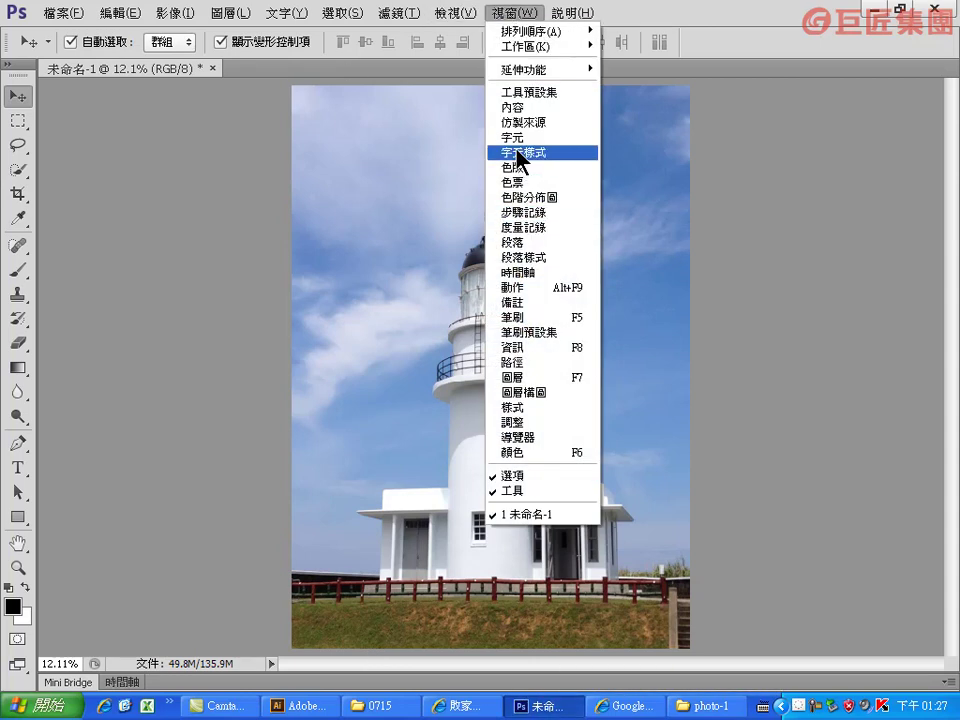
click(516, 377)
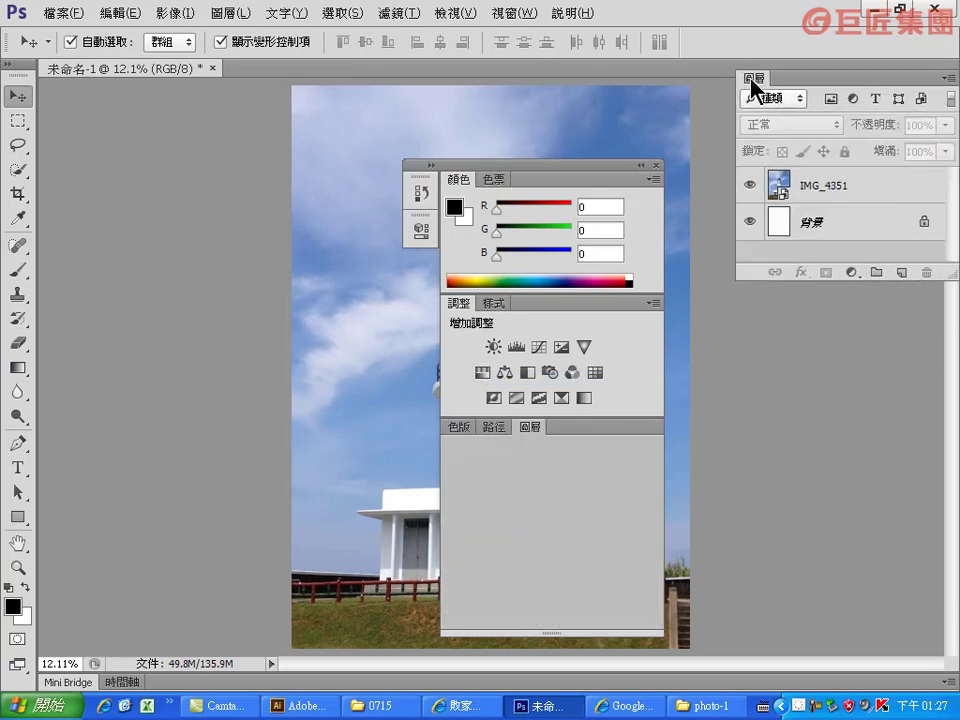
drag(567, 428, 741, 78)
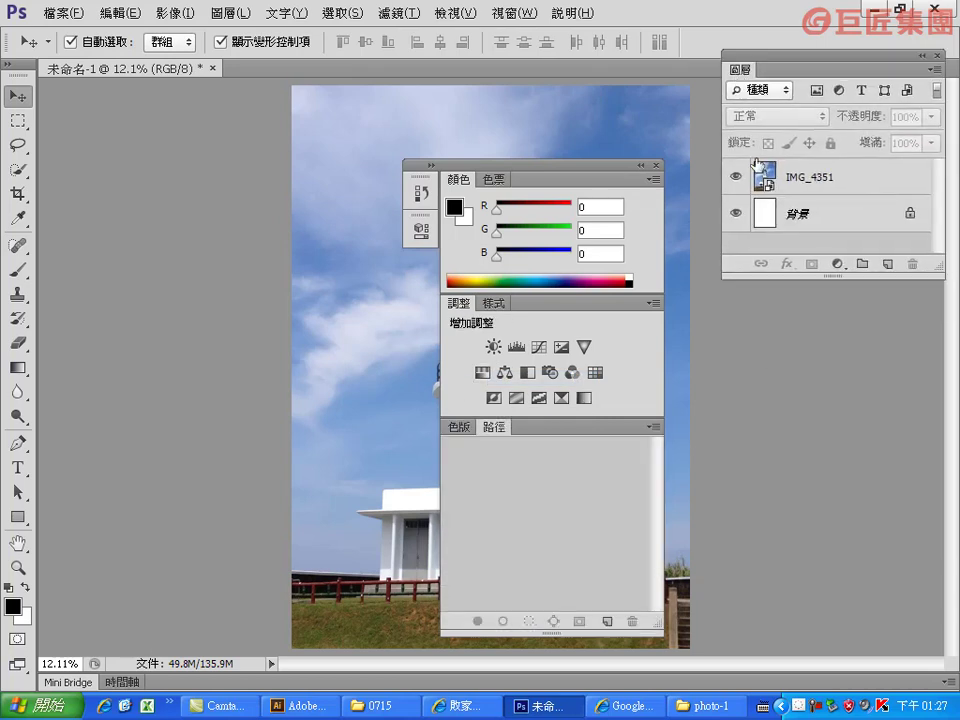
click(656, 165)
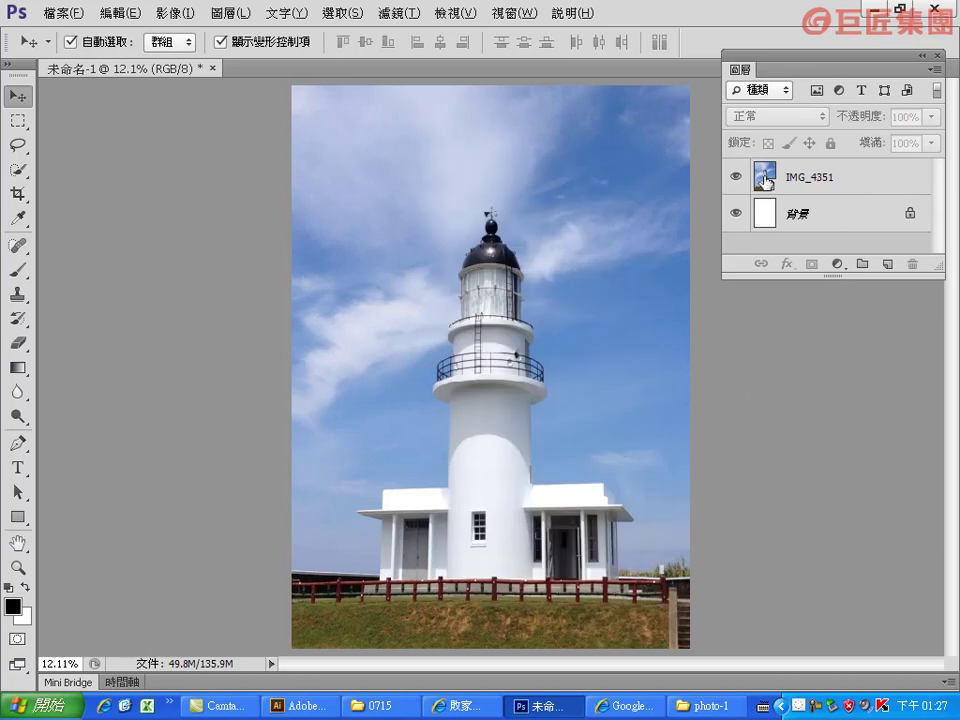
mouse_move(772, 190)
mouse_down()
mouse_move(912, 258)
mouse_move(907, 551)
mouse_up()
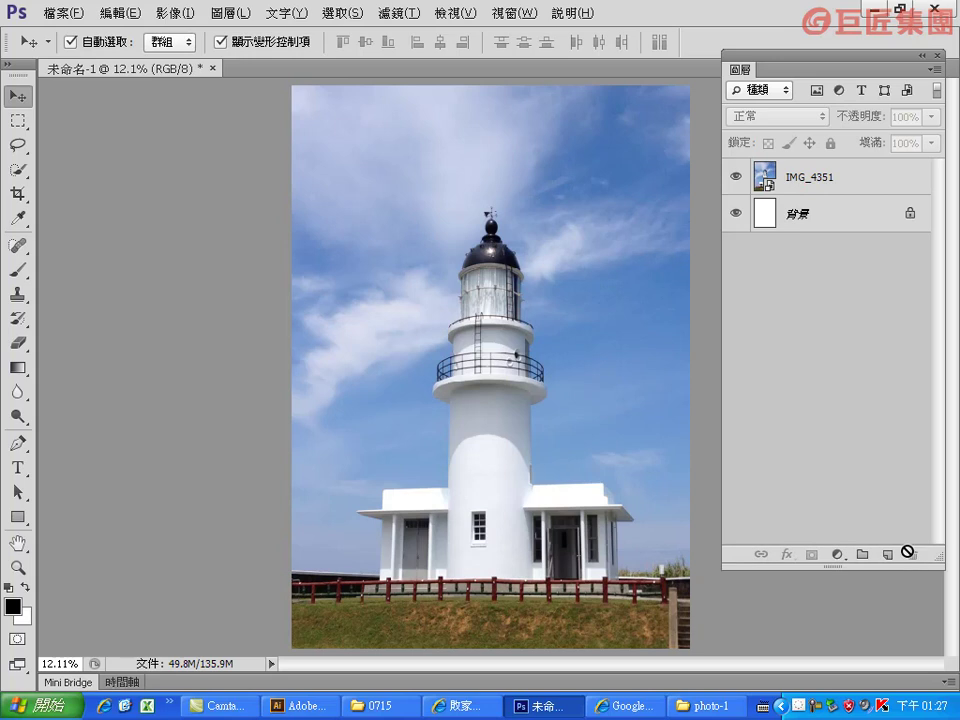
- Nudge the lighthouse photo slightly right and drag cloud photo P1030275 in from Explorer
drag(489, 420, 510, 418)
click(156, 422)
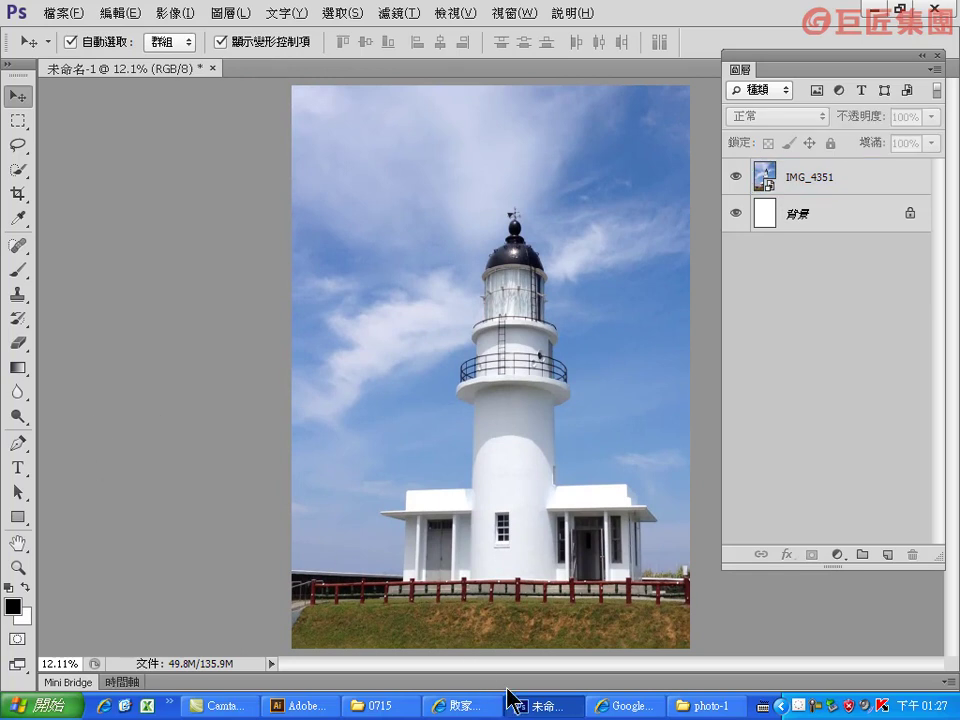
click(695, 705)
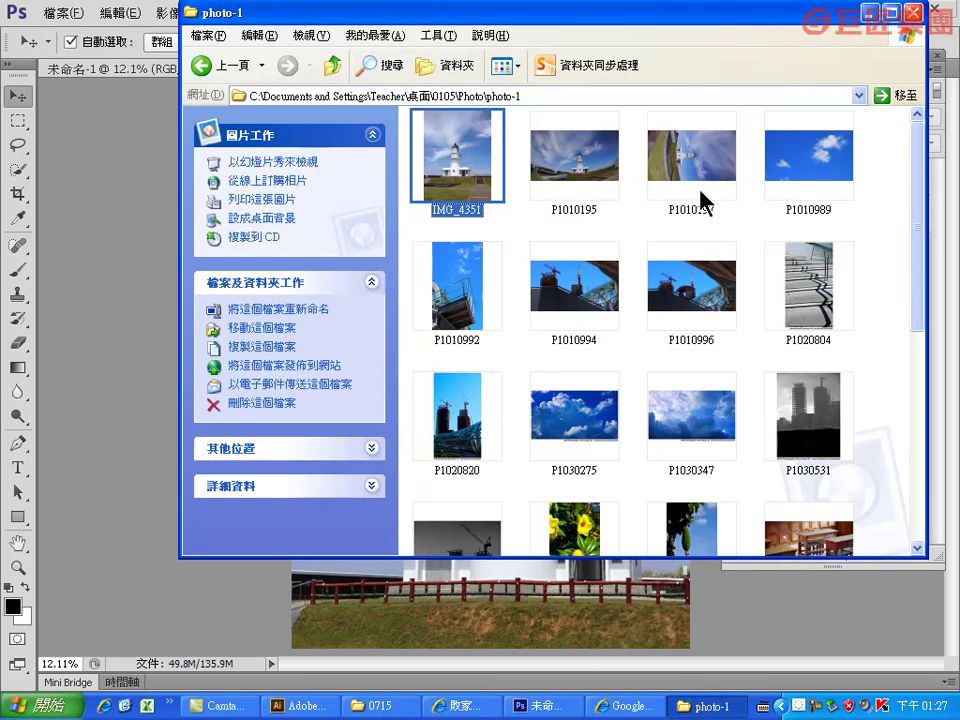
drag(516, 14, 318, 221)
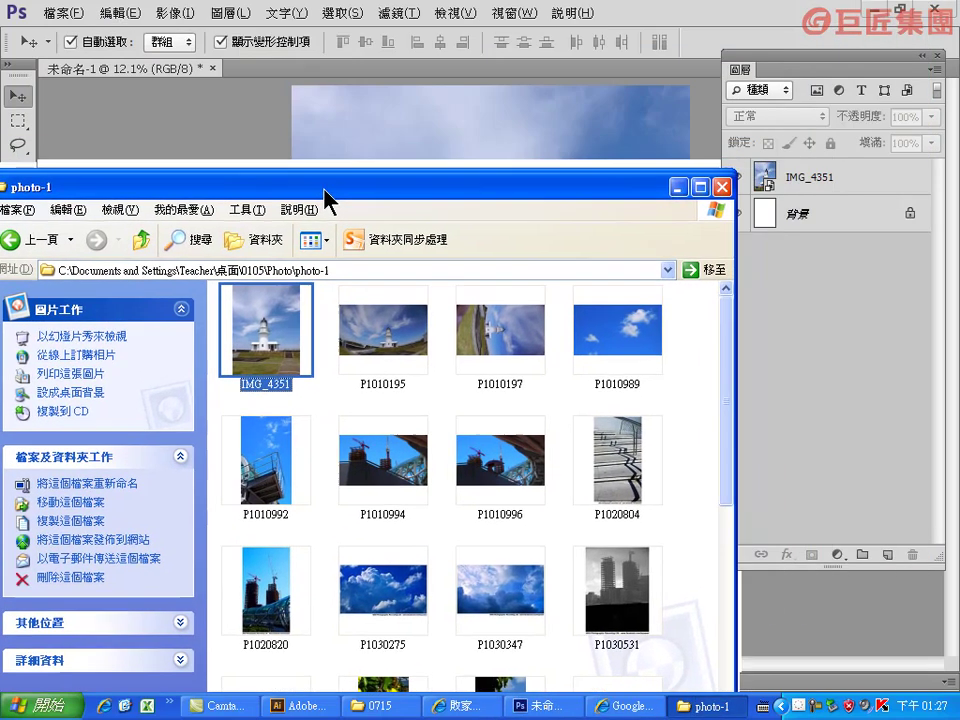
drag(375, 620, 458, 150)
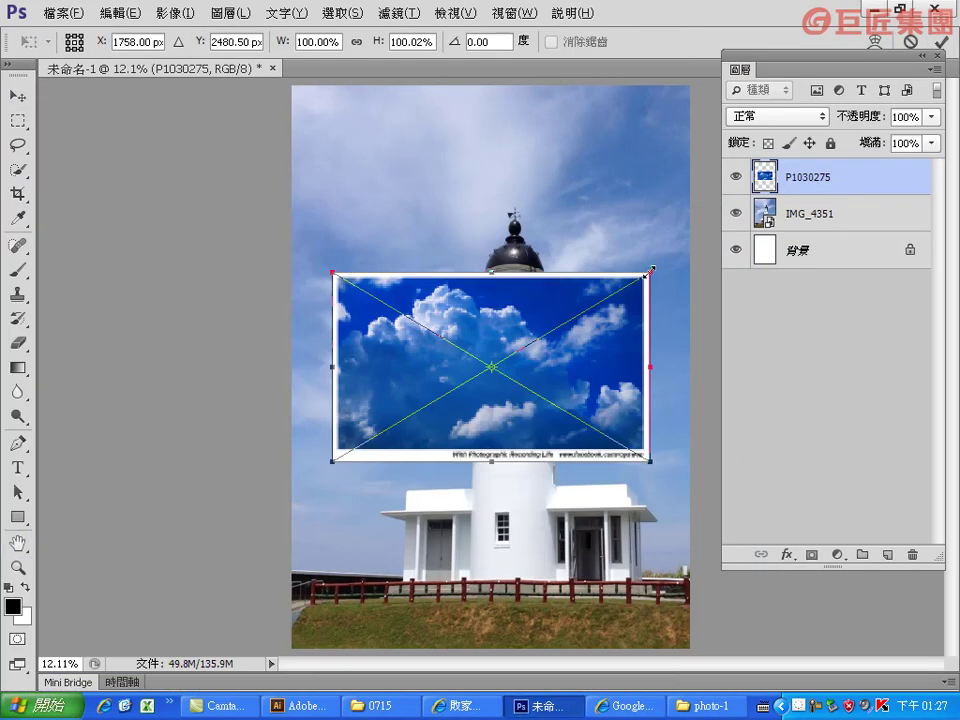
- Scale cloud photo P1030275 to 186.63% by 268.86% so it reaches the fence, and commit
drag(651, 268, 787, 188)
drag(389, 363, 393, 260)
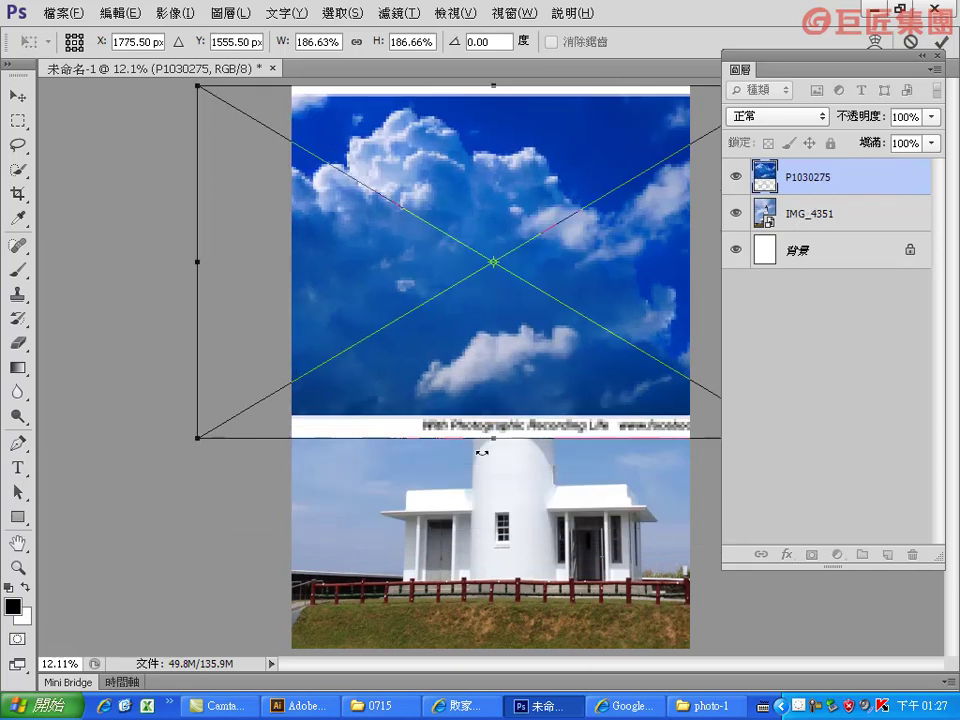
drag(492, 440, 492, 593)
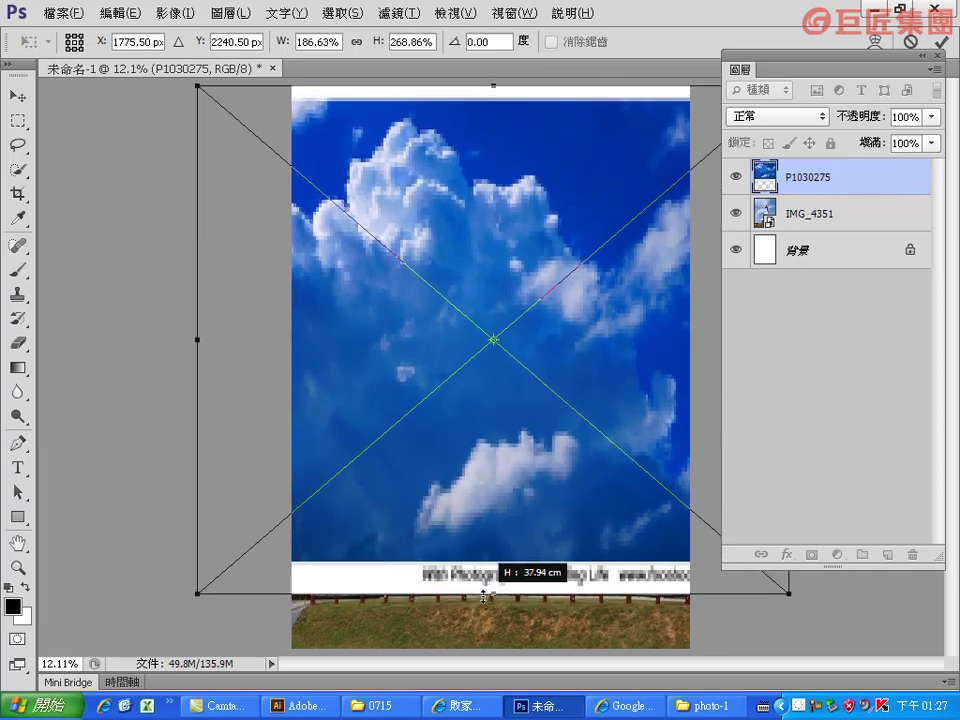
click(941, 43)
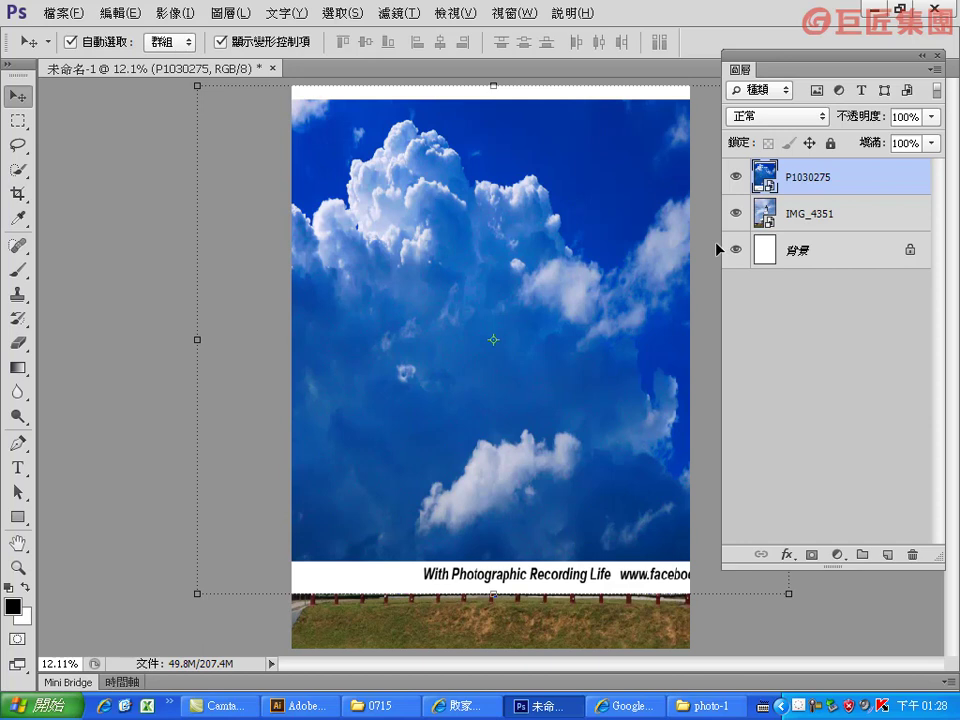
- Hide the cloud layer, zoom in on the lighthouse top, then show the clouds again
click(735, 180)
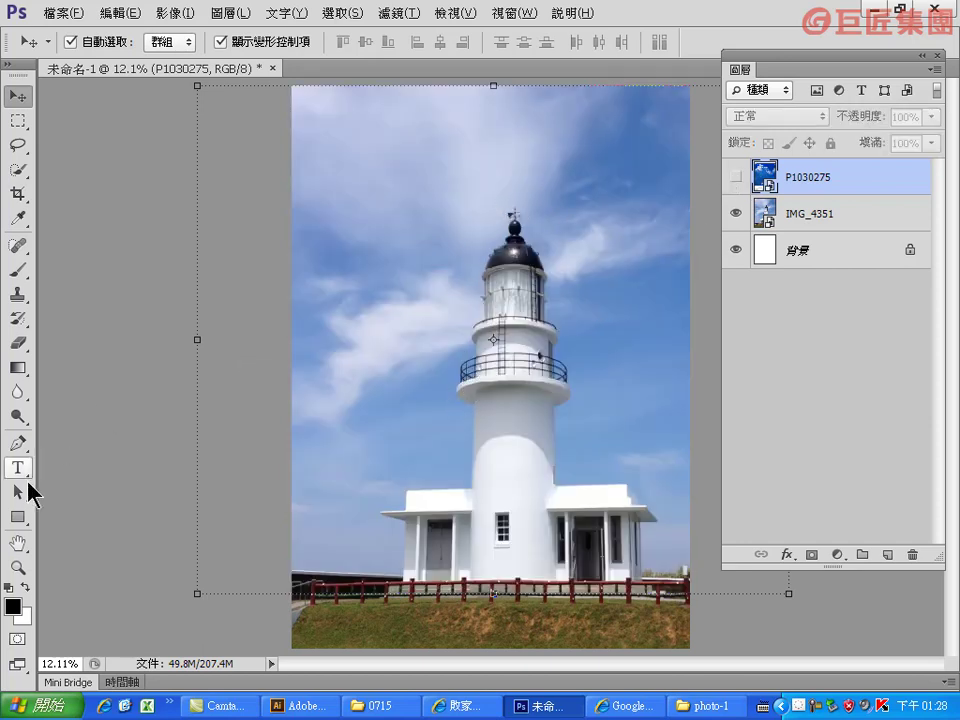
click(17, 567)
drag(423, 193, 628, 432)
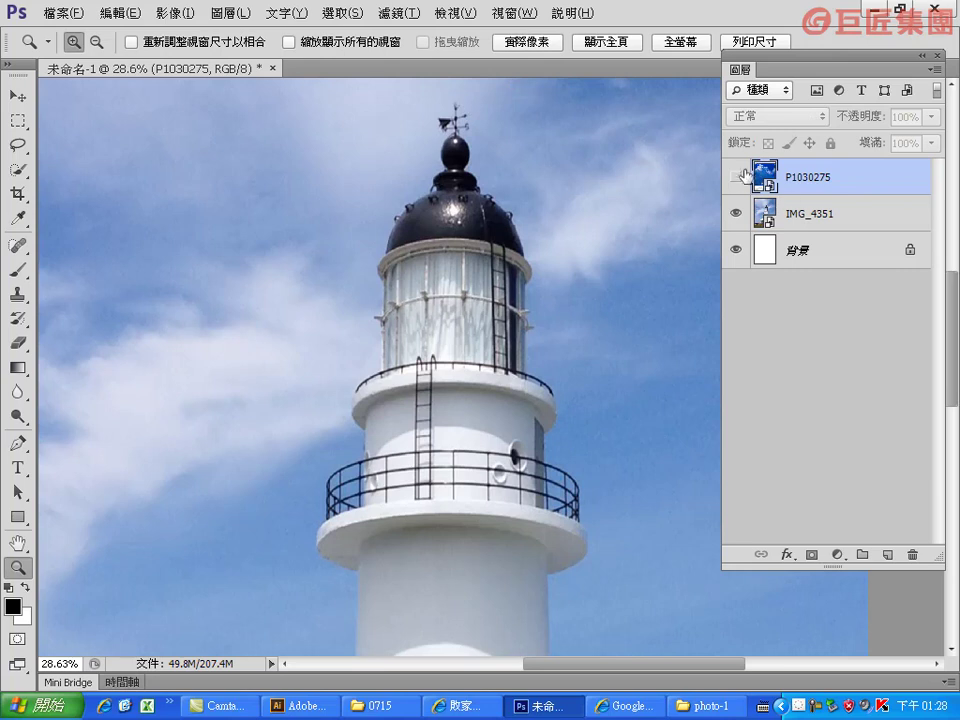
click(736, 180)
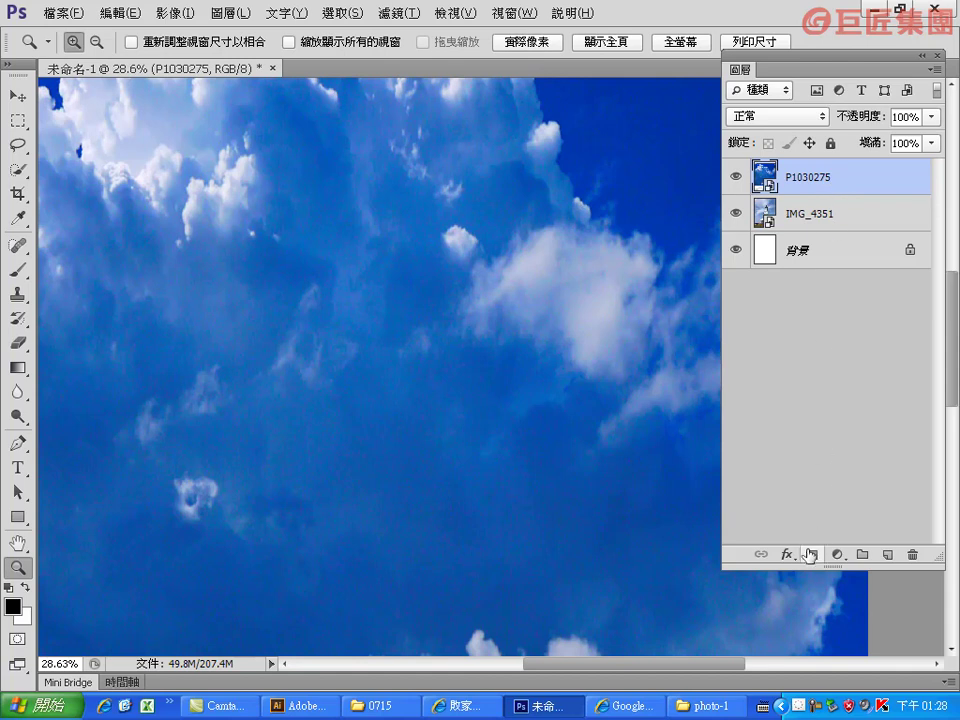
- Give P1030275 a black hide-all layer mask instead of a white one, and fit the image on screen
click(811, 555)
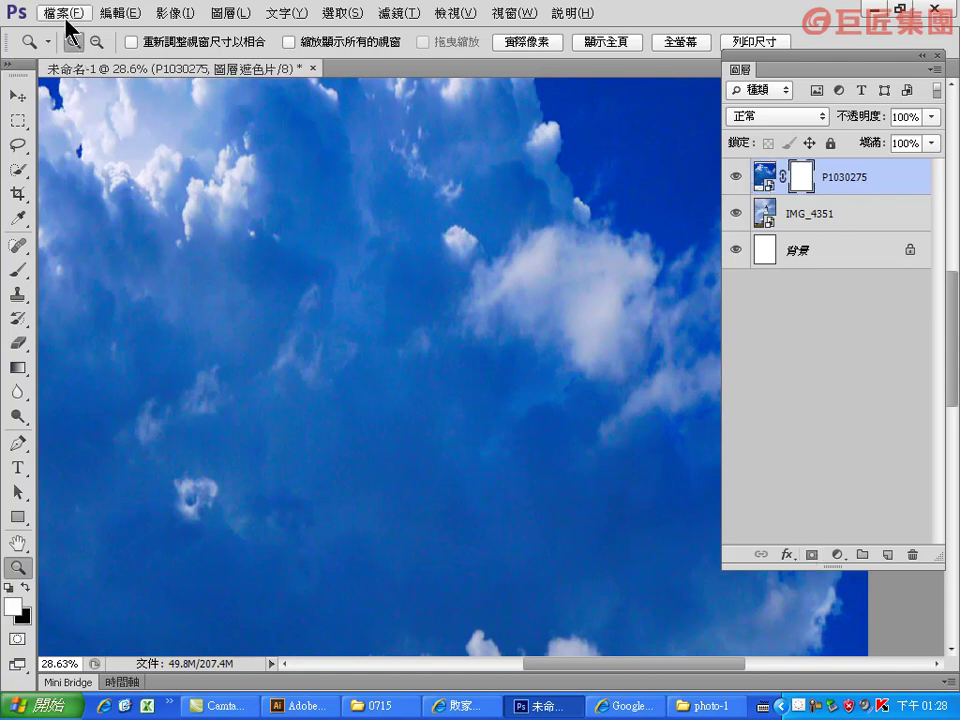
click(115, 13)
click(100, 29)
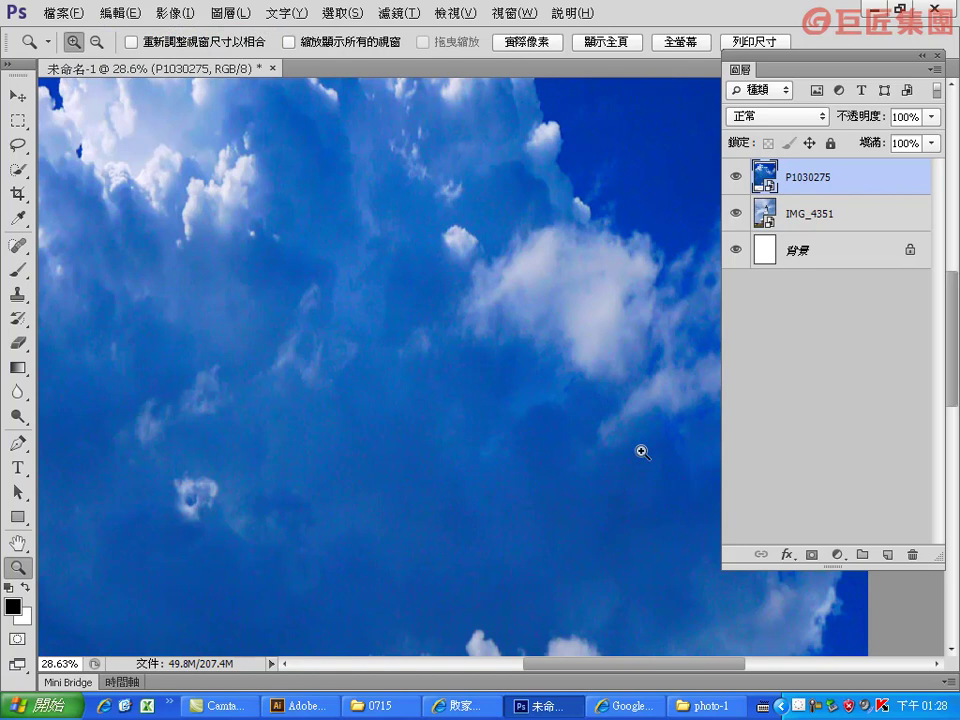
alt+click(813, 555)
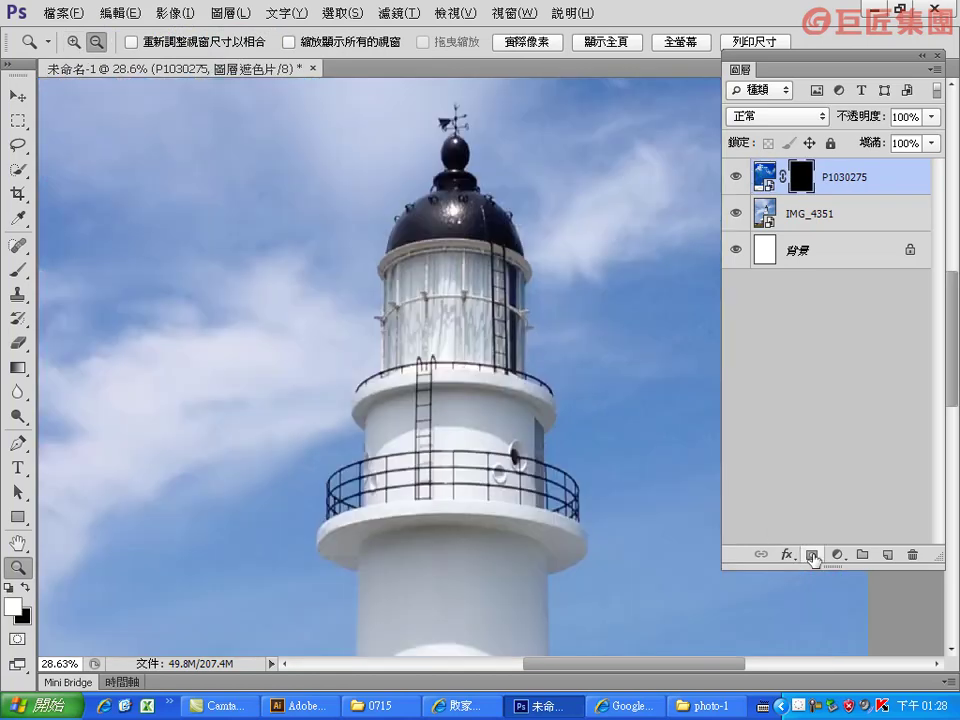
double_click(18, 543)
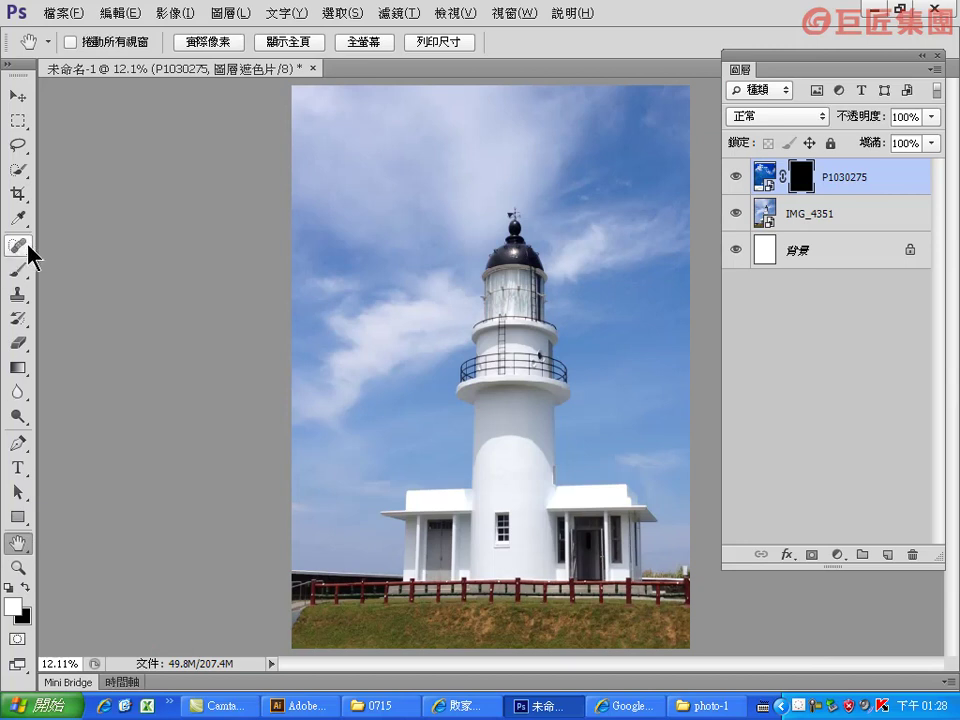
- With a large brush at 50% opacity, paint white into the mask to reveal upper-left clouds
click(18, 270)
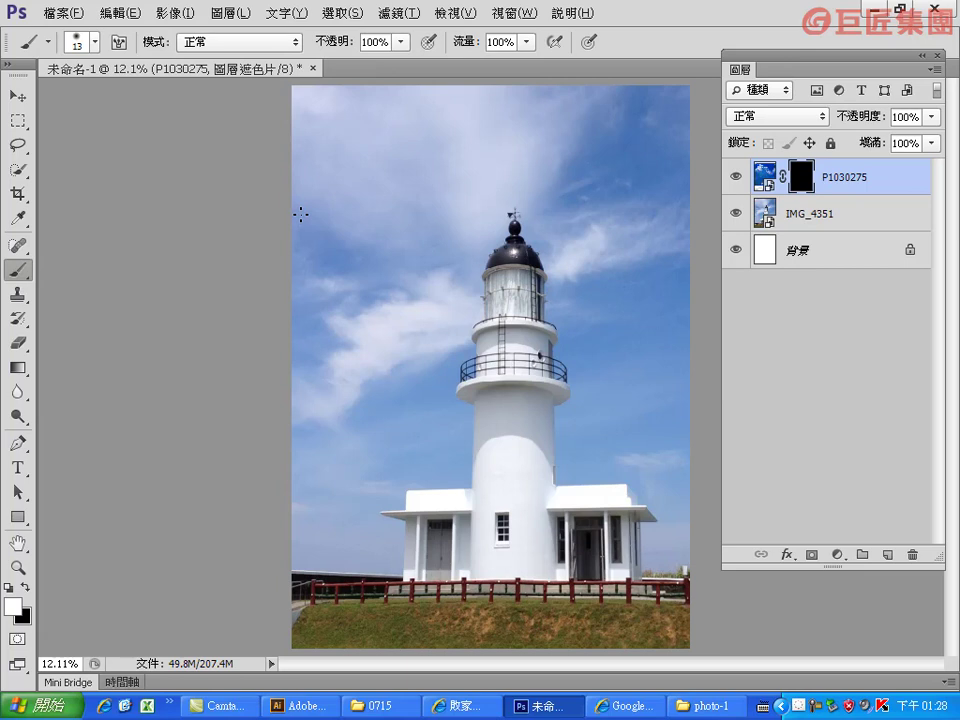
key(bracketright)
key(bracketright)
key(bracketright)
key(bracketright)
key(bracketright)
key(bracketright)
key(bracketleft)
key(bracketleft)
key(bracketleft)
key(bracketleft)
key(bracketright)
key(bracketright)
key(bracketright)
key(bracketright)
key(bracketright)
key(bracketright)
click(402, 43)
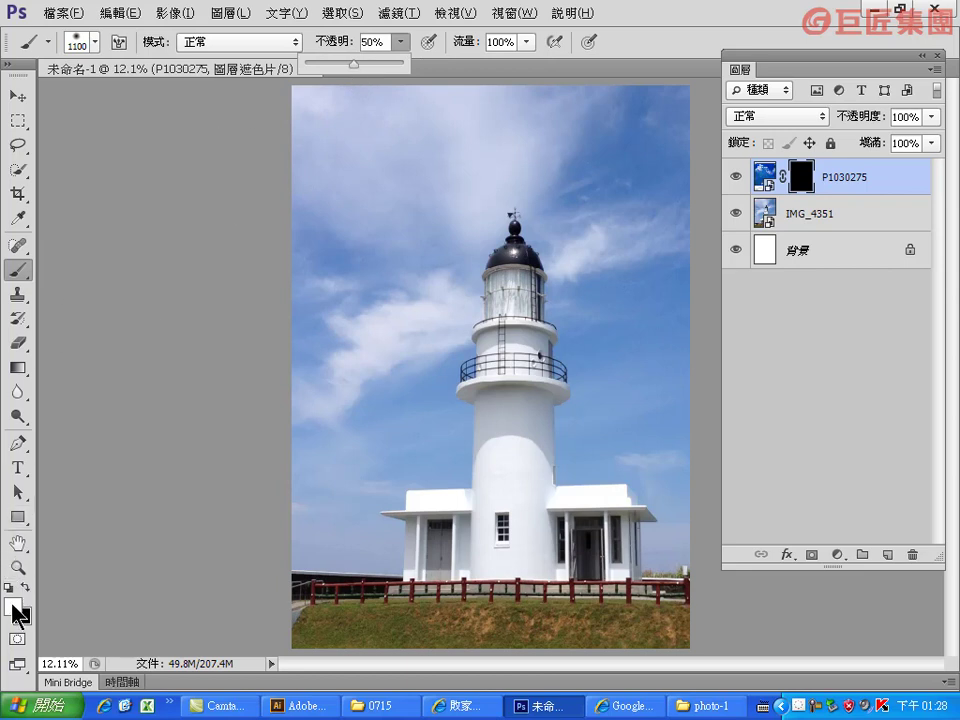
mouse_move(304, 111)
mouse_down()
mouse_move(381, 160)
mouse_move(321, 317)
mouse_up()
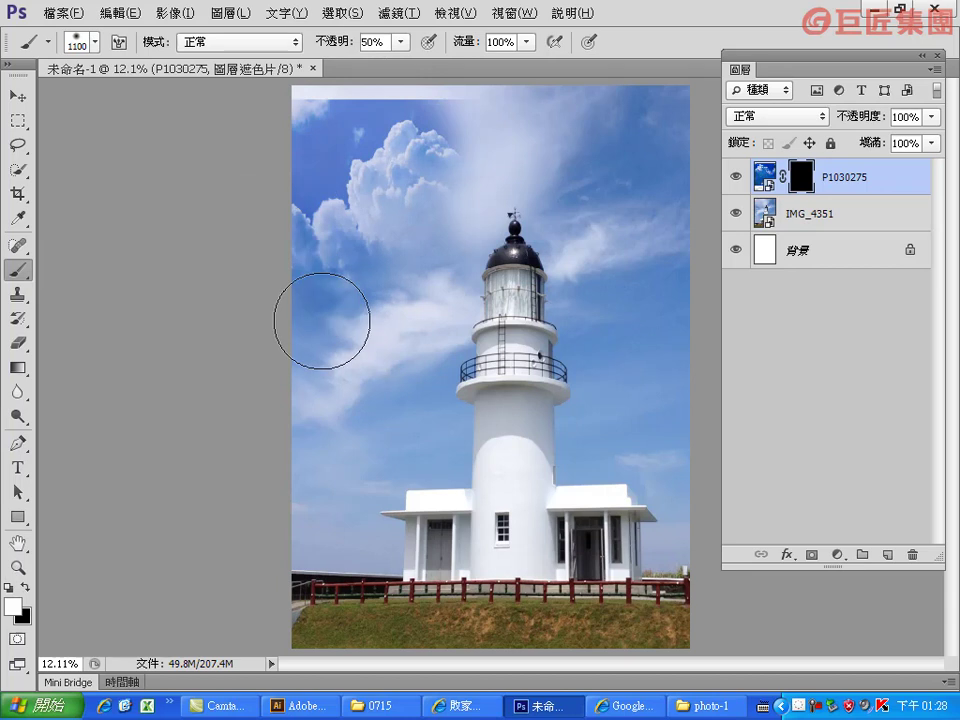
click(763, 176)
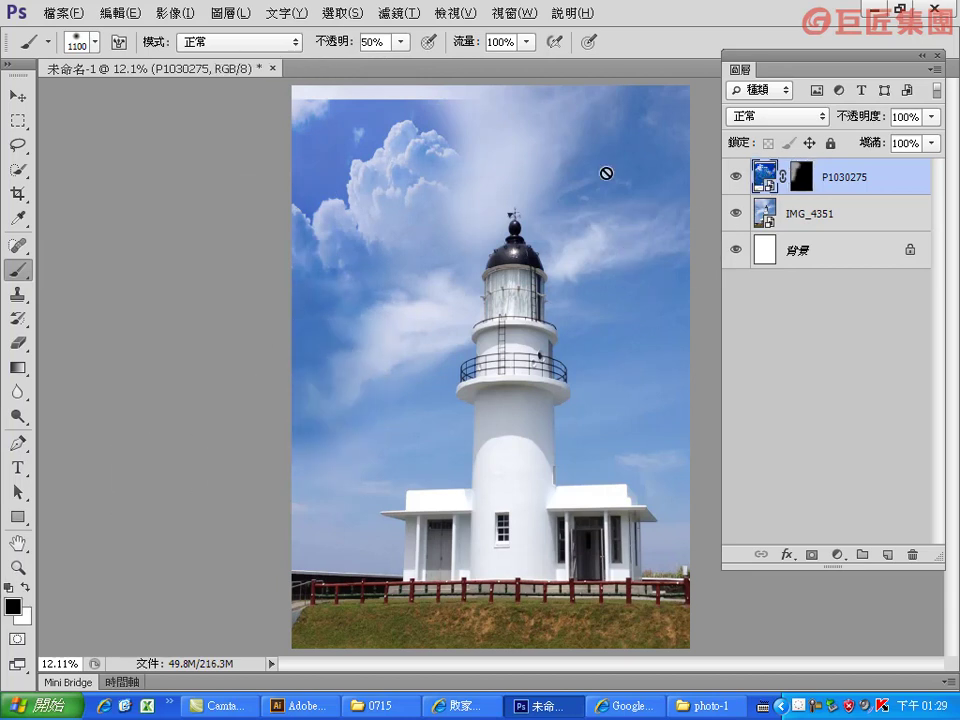
click(16, 95)
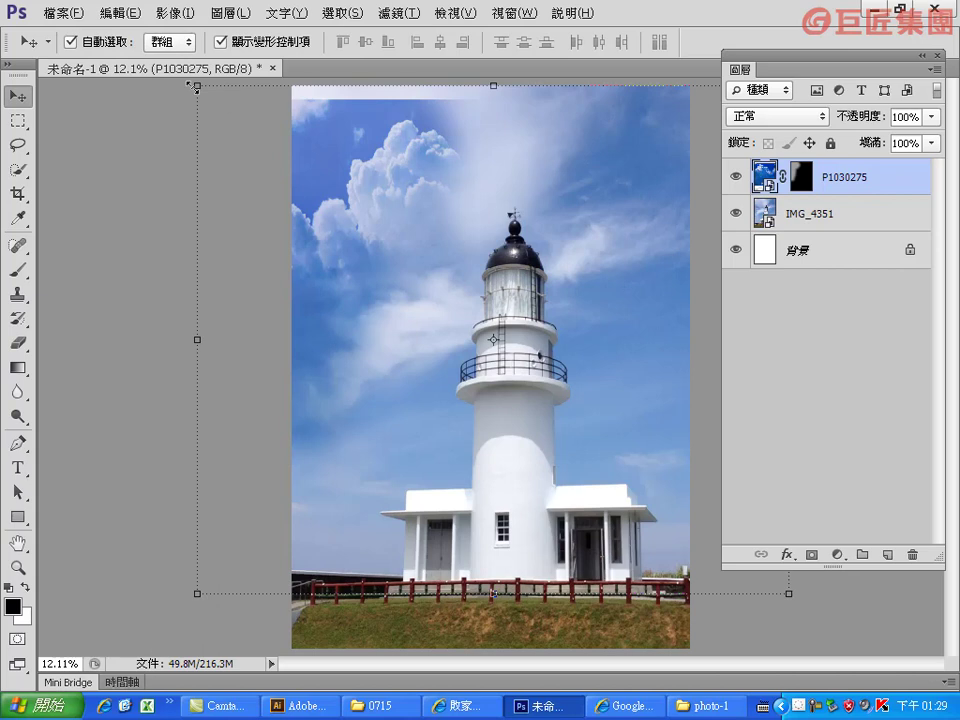
- Scale the cloud photo up to about 108.76% and commit the transform
click(193, 86)
drag(193, 86, 172, 64)
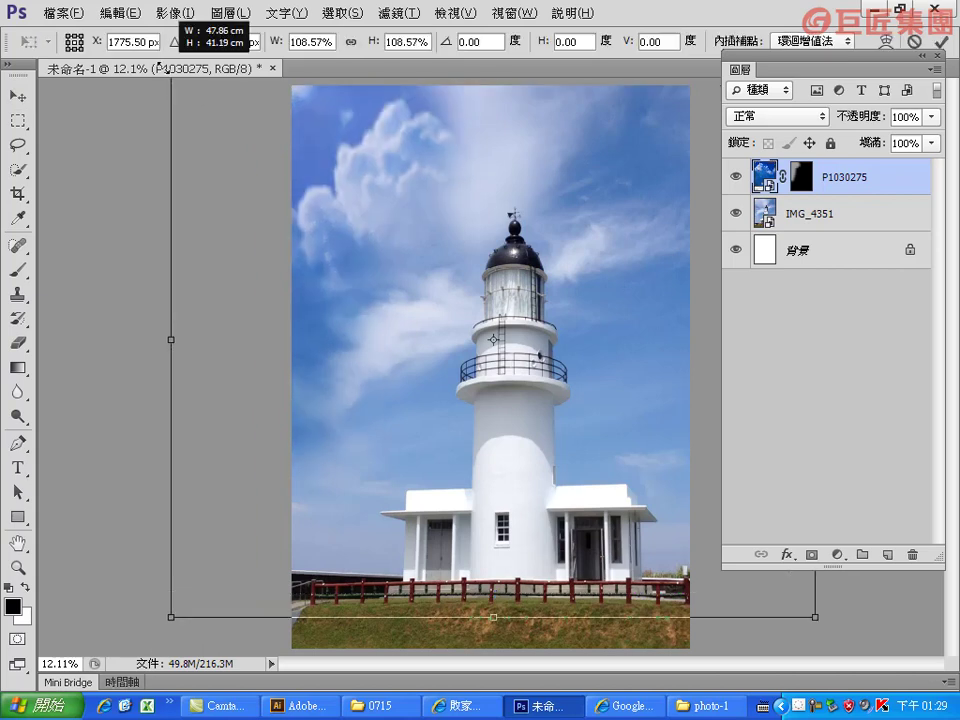
click(940, 44)
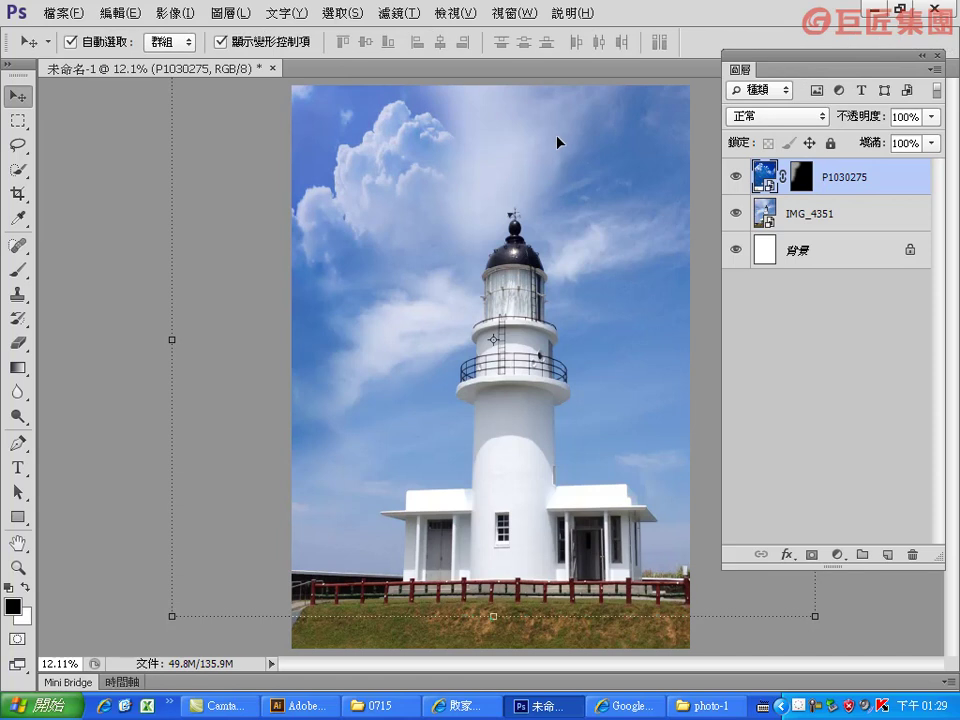
click(17, 271)
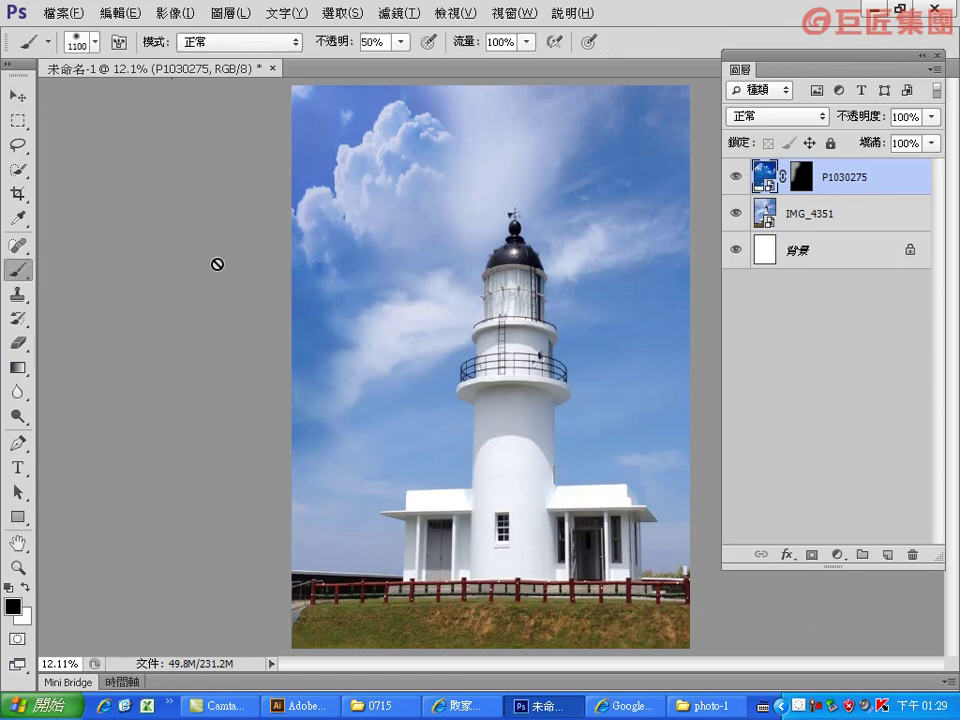
- Paint white at 50% into the cloud mask across the top, left and above the lighthouse
click(803, 178)
key(x)
mouse_move(345, 122)
mouse_down()
mouse_move(508, 125)
mouse_move(656, 171)
mouse_move(656, 300)
mouse_move(718, 446)
mouse_up()
mouse_move(441, 402)
mouse_down()
mouse_move(356, 281)
mouse_move(362, 381)
mouse_move(279, 482)
mouse_up()
mouse_move(402, 275)
mouse_down()
mouse_move(450, 193)
mouse_move(343, 379)
mouse_move(375, 401)
mouse_move(362, 424)
mouse_up()
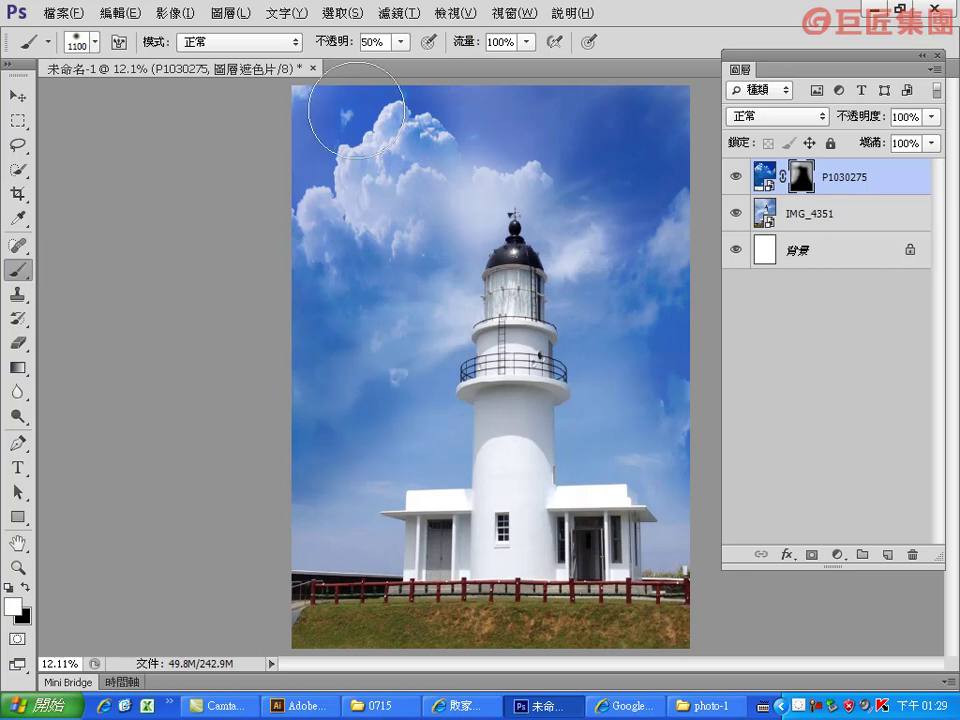
- At 30% opacity, paint clearer clouds left of the lighthouse and soften those near the railing
click(400, 42)
drag(397, 64, 381, 70)
click(26, 589)
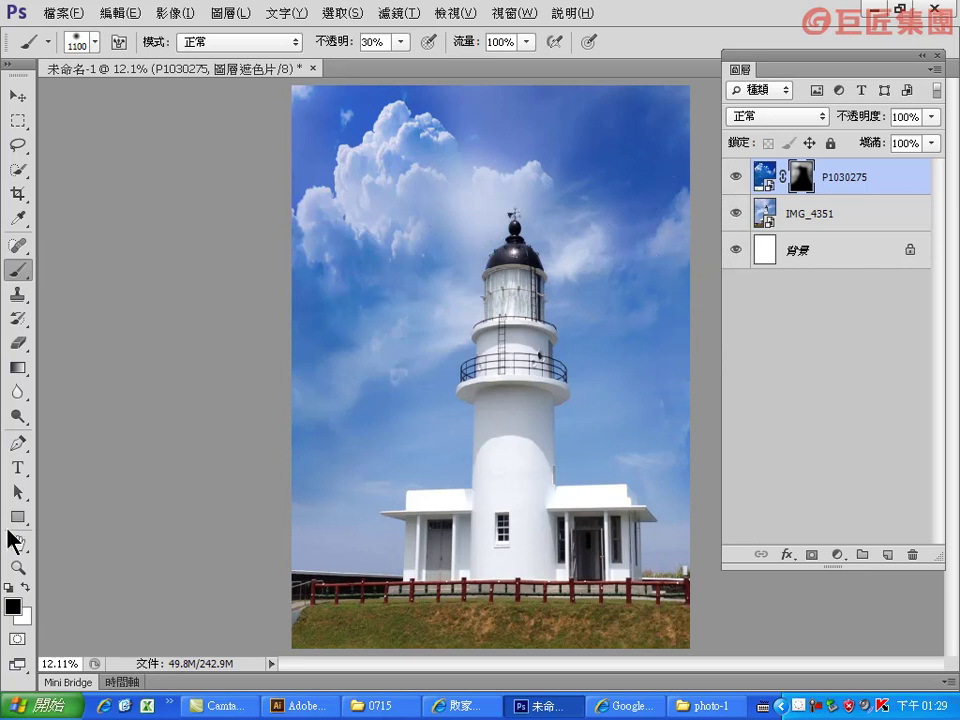
click(25, 588)
mouse_move(450, 213)
mouse_down()
mouse_move(327, 284)
mouse_move(438, 291)
mouse_up()
mouse_move(326, 410)
mouse_down()
mouse_move(407, 336)
mouse_move(450, 407)
mouse_move(493, 343)
mouse_move(500, 365)
mouse_up()
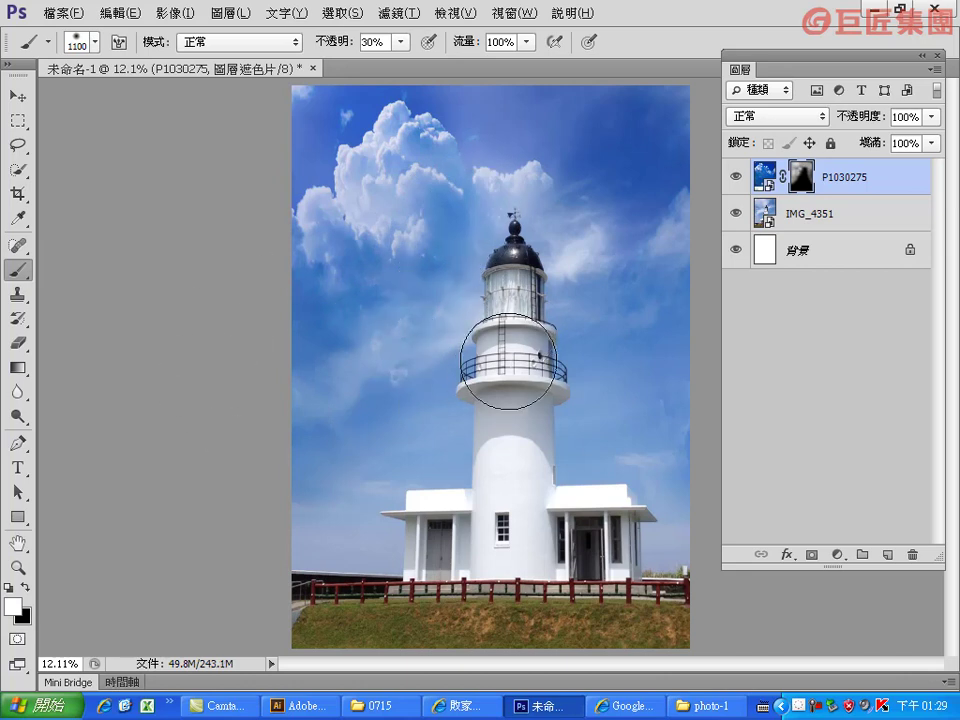
- Deepen the blue across the upper, left and right sky, then place crane photo P1010994
mouse_move(448, 122)
mouse_down()
mouse_move(431, 146)
mouse_move(626, 144)
mouse_move(628, 223)
mouse_up()
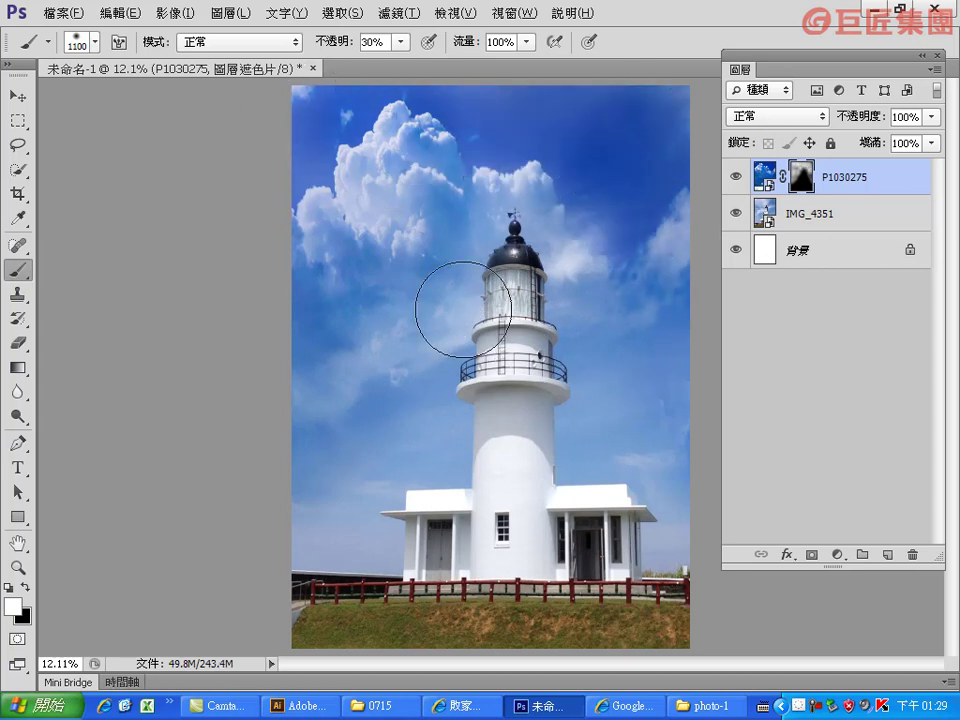
drag(461, 300, 208, 471)
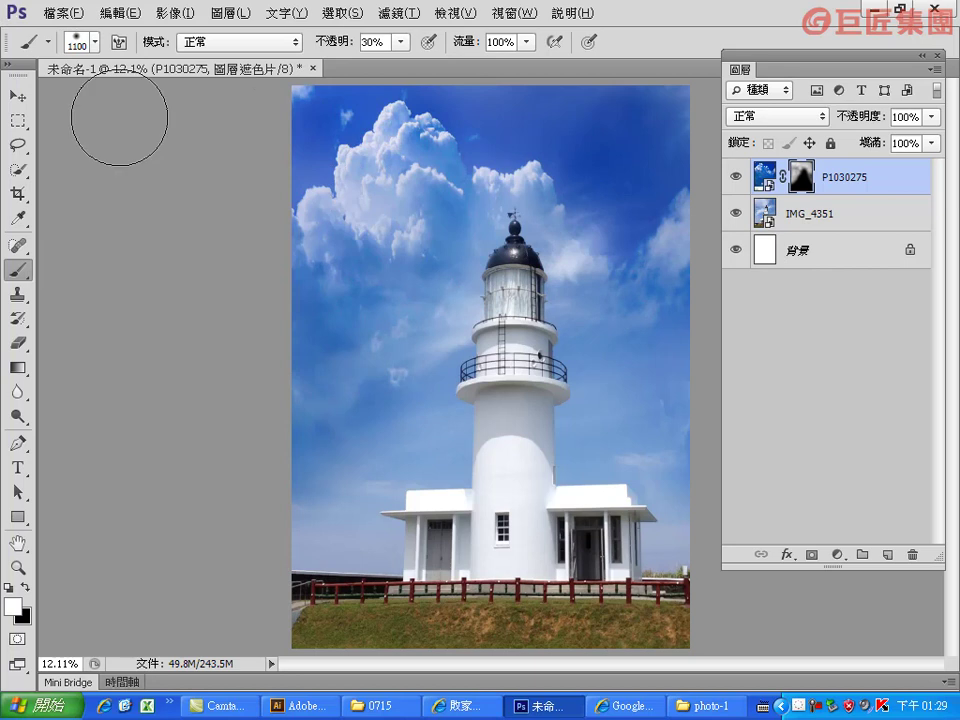
drag(233, 533, 286, 346)
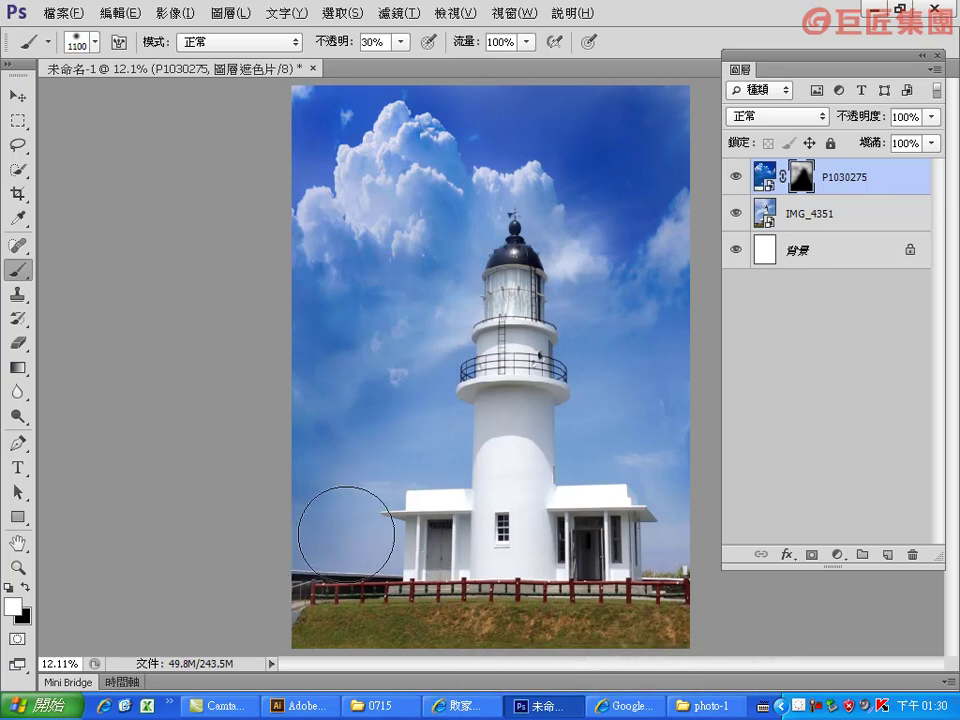
mouse_move(656, 396)
mouse_down()
mouse_move(636, 422)
mouse_move(643, 294)
mouse_move(701, 537)
mouse_up()
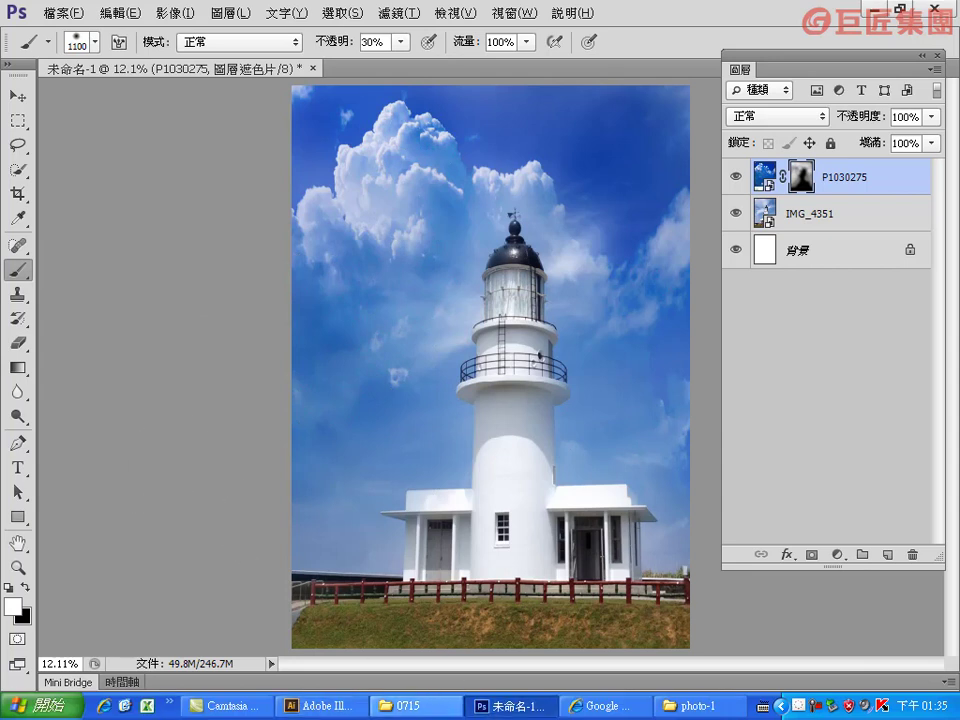
click(690, 704)
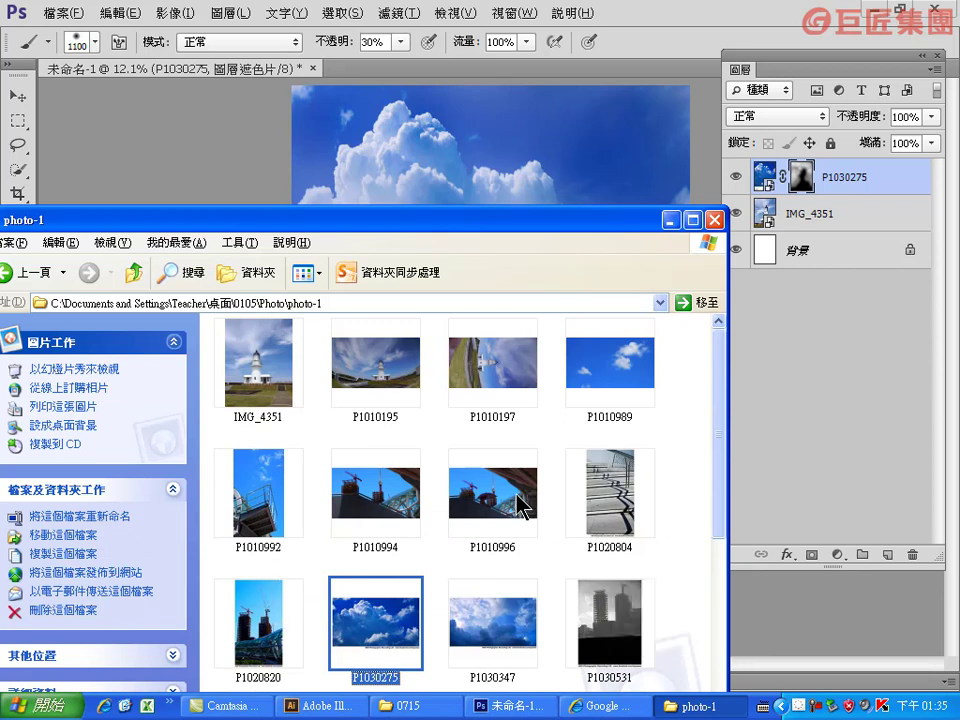
drag(372, 470, 325, 138)
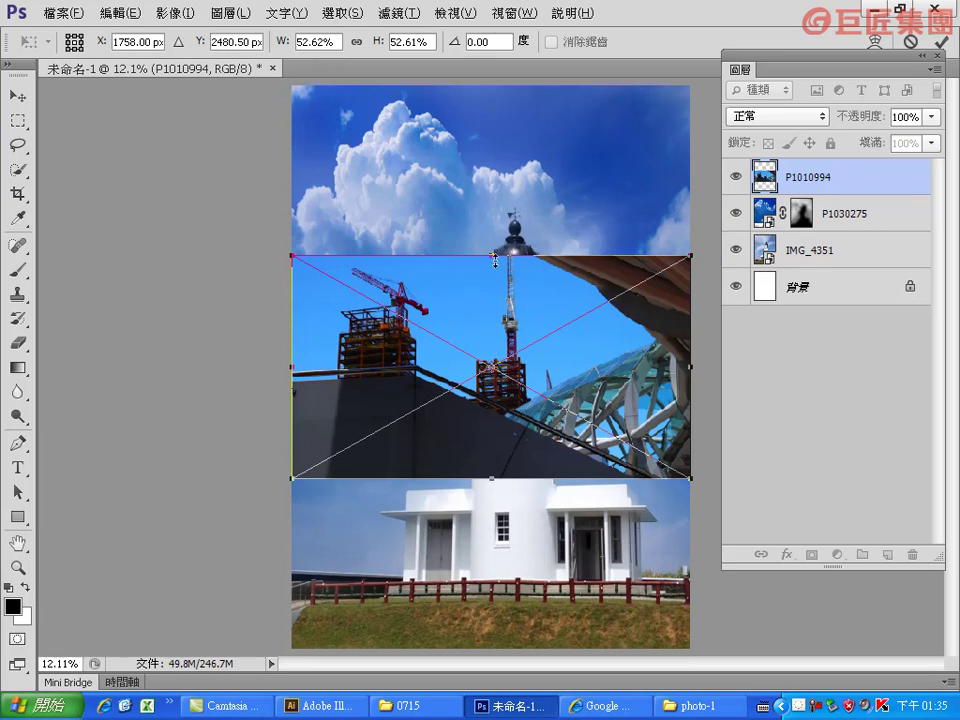
- Stretch crane photo P1010994 to 52.62% by 114.64%, canvas top to fence, and commit
drag(494, 258, 500, 111)
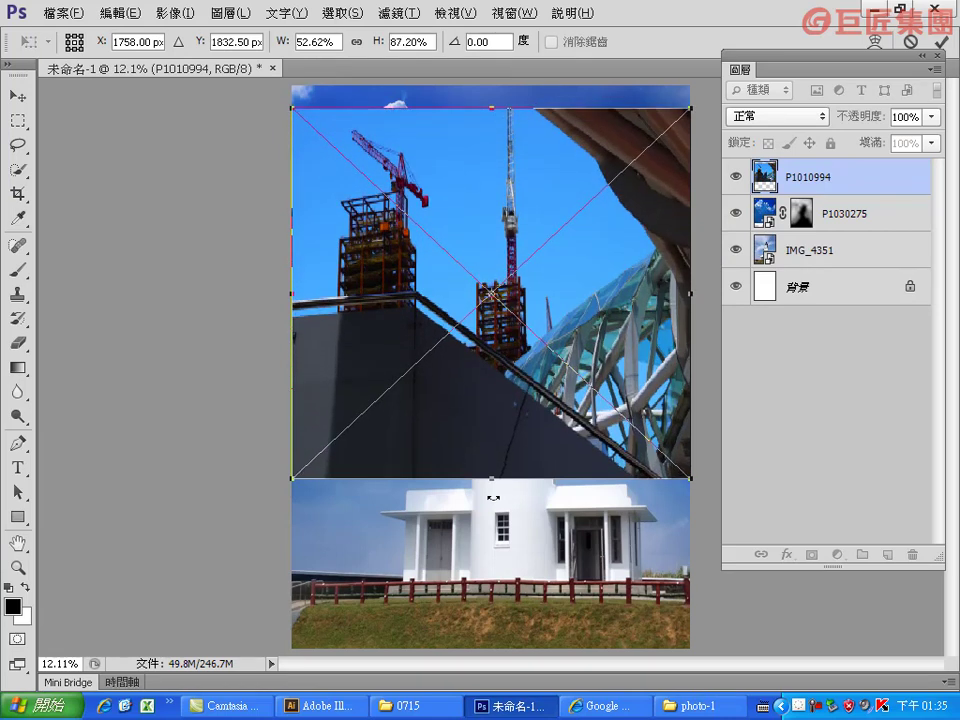
drag(493, 482, 494, 576)
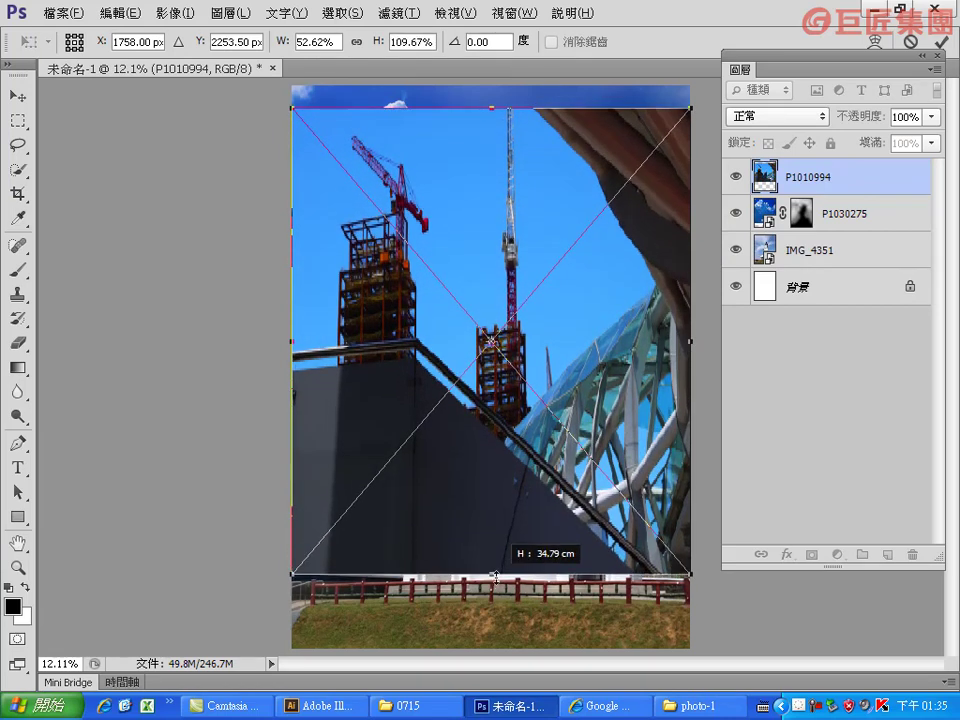
mouse_move(493, 448)
mouse_down()
mouse_move(495, 458)
mouse_move(495, 446)
mouse_up()
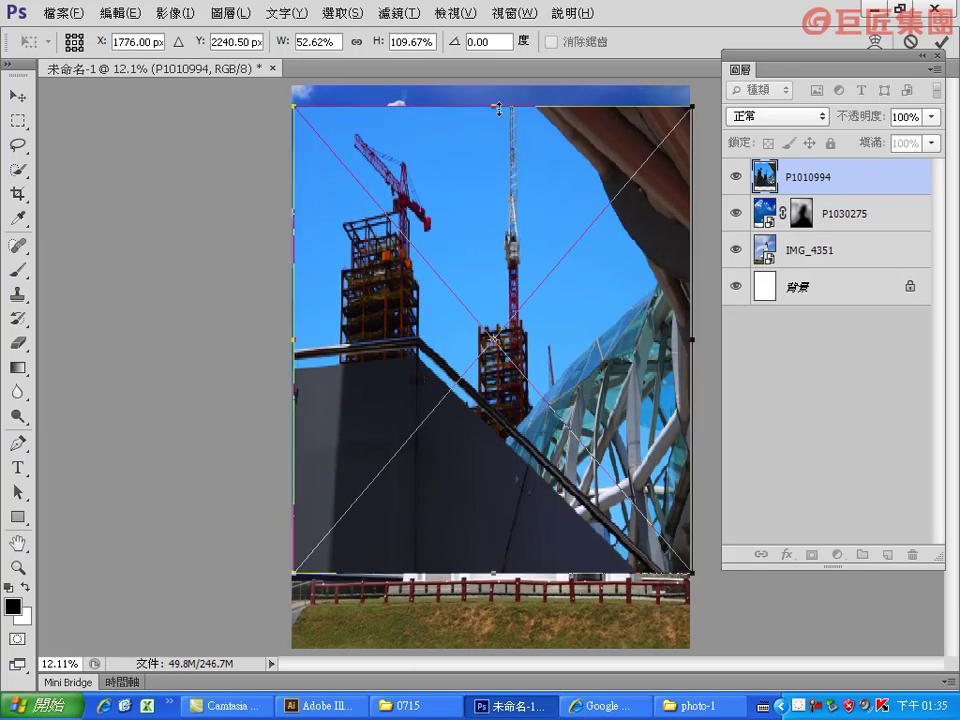
drag(494, 106, 494, 86)
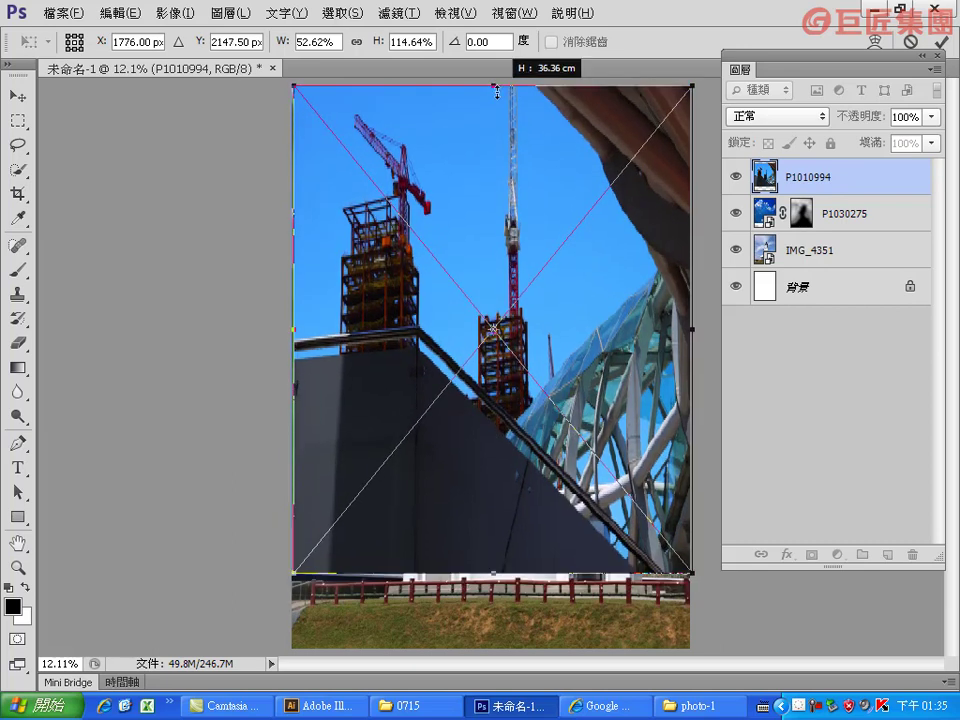
click(940, 41)
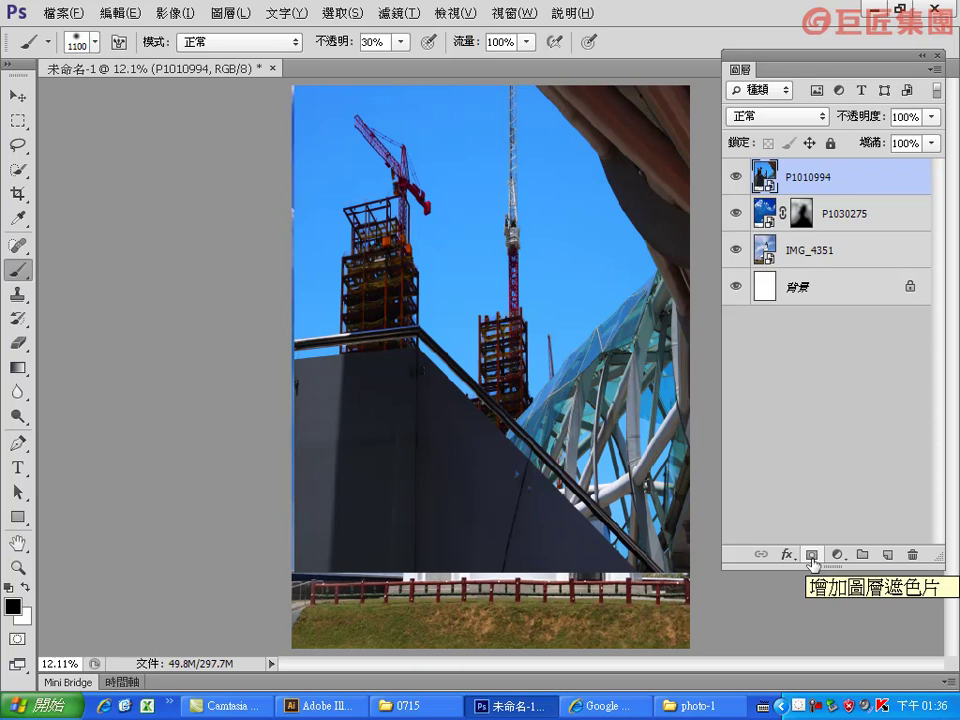
- Give the crane layer a black mask and paint in steel framework on the upper right
alt+click(812, 555)
key(x)
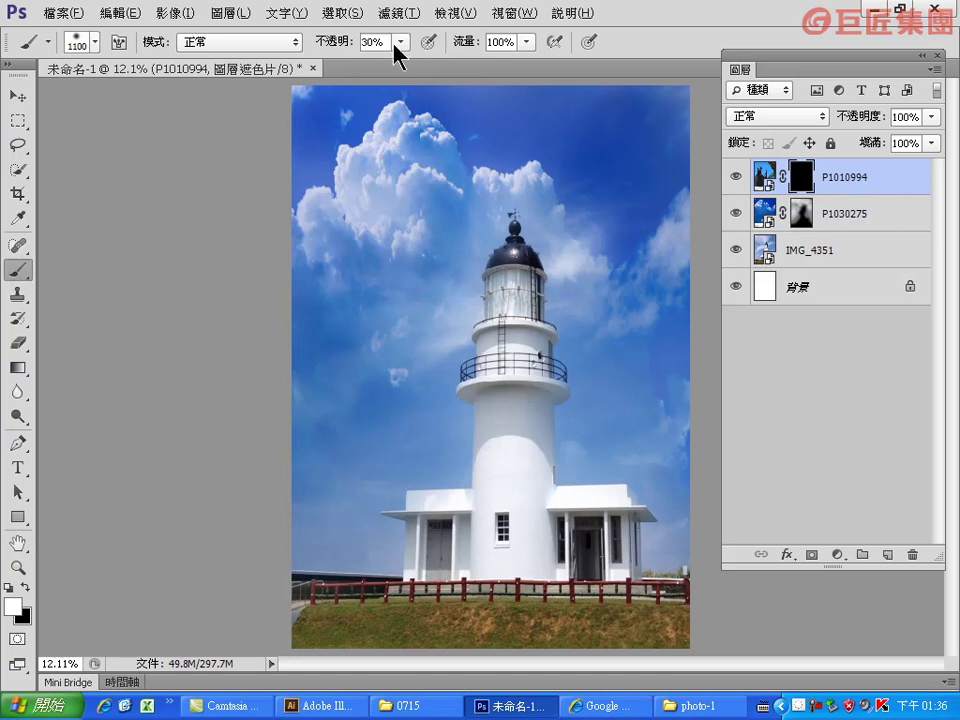
drag(400, 42, 401, 66)
mouse_move(643, 118)
mouse_down()
mouse_move(630, 162)
mouse_move(707, 300)
mouse_move(671, 289)
mouse_move(623, 425)
mouse_move(686, 450)
mouse_move(703, 514)
mouse_move(689, 557)
mouse_move(686, 536)
mouse_move(692, 615)
mouse_move(662, 445)
mouse_move(625, 337)
mouse_move(621, 253)
mouse_move(514, 111)
mouse_move(497, 107)
mouse_move(549, 171)
mouse_move(594, 197)
mouse_move(561, 171)
mouse_move(477, 215)
mouse_move(429, 279)
mouse_move(386, 381)
mouse_move(332, 321)
mouse_move(361, 404)
mouse_move(384, 441)
mouse_move(401, 437)
mouse_move(304, 506)
mouse_move(322, 557)
mouse_move(326, 418)
mouse_move(375, 300)
mouse_move(386, 311)
mouse_move(371, 374)
mouse_up()
- With a 400 brush, reveal the orange tower, red crane arm and darker lower-left area
key(bracketleft)
key(bracketleft)
key(bracketleft)
key(bracketleft)
key(bracketleft)
key(bracketleft)
key(bracketleft)
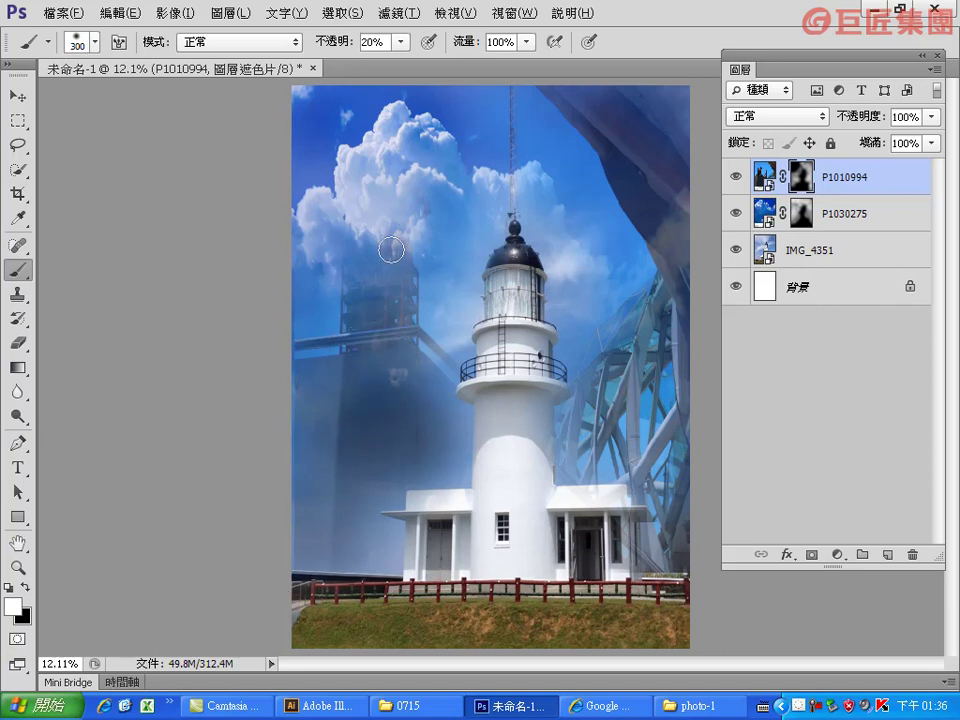
mouse_move(384, 227)
mouse_down()
mouse_move(398, 214)
mouse_move(362, 301)
mouse_up()
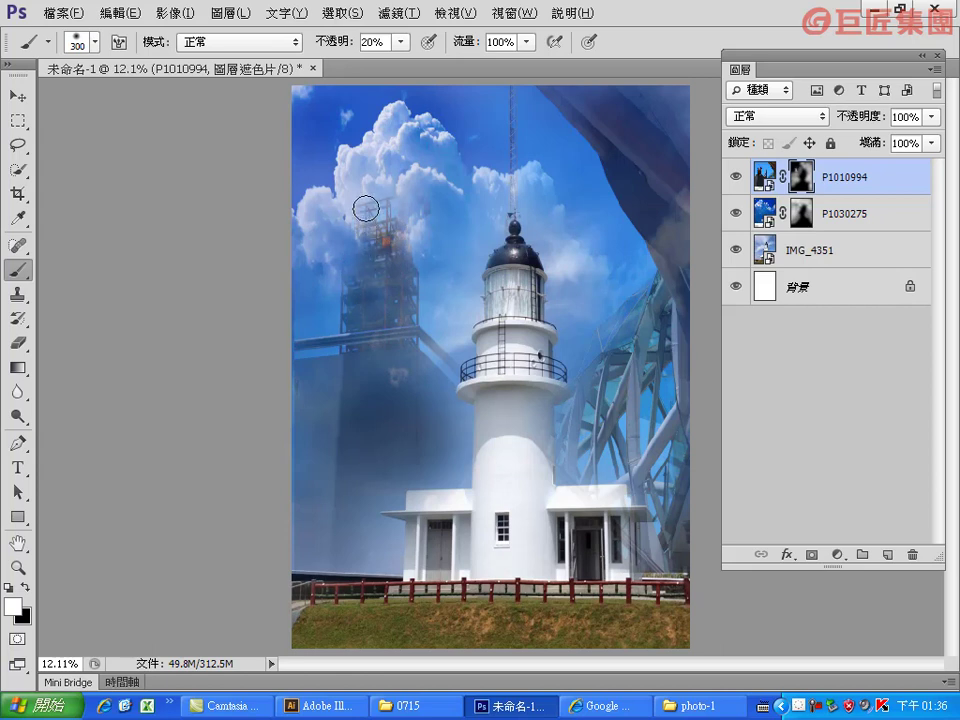
drag(405, 233, 416, 206)
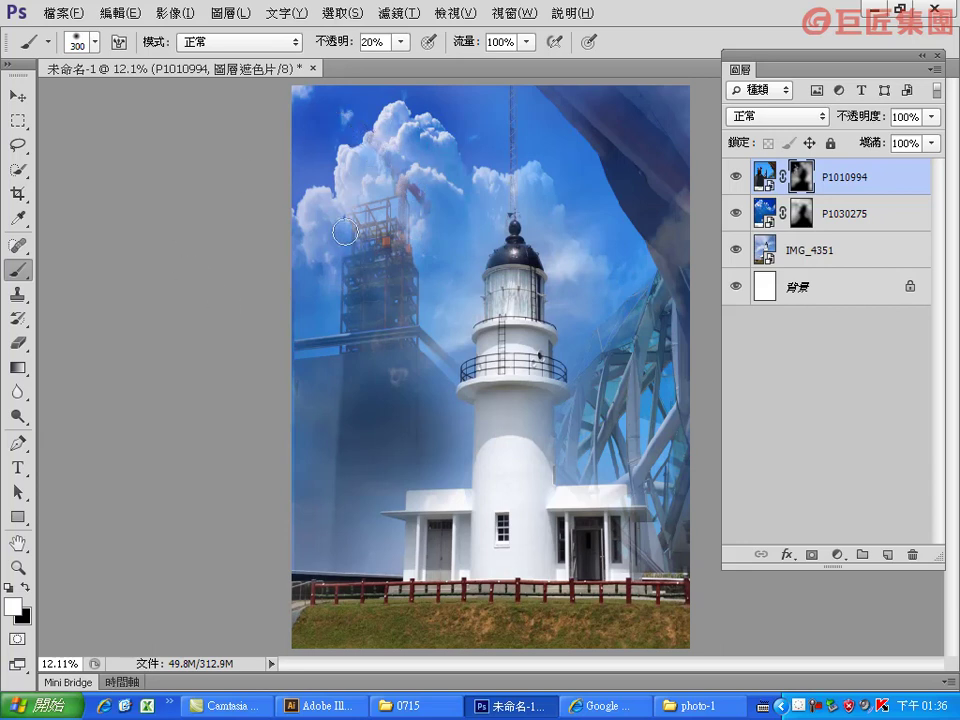
drag(352, 275, 399, 286)
drag(417, 211, 409, 309)
drag(379, 247, 406, 426)
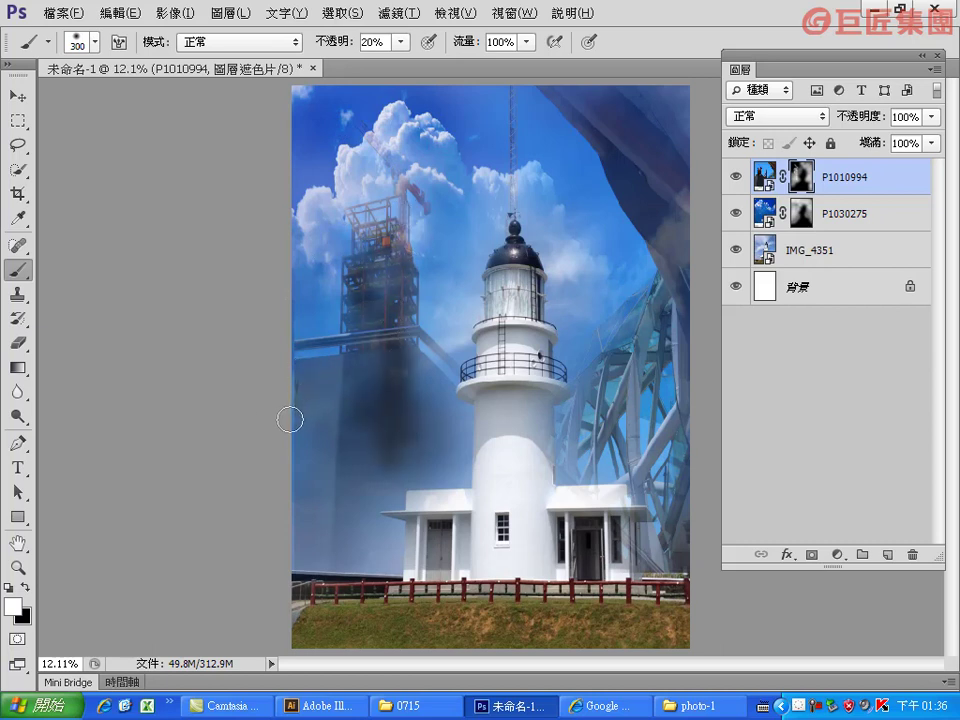
drag(326, 454, 360, 560)
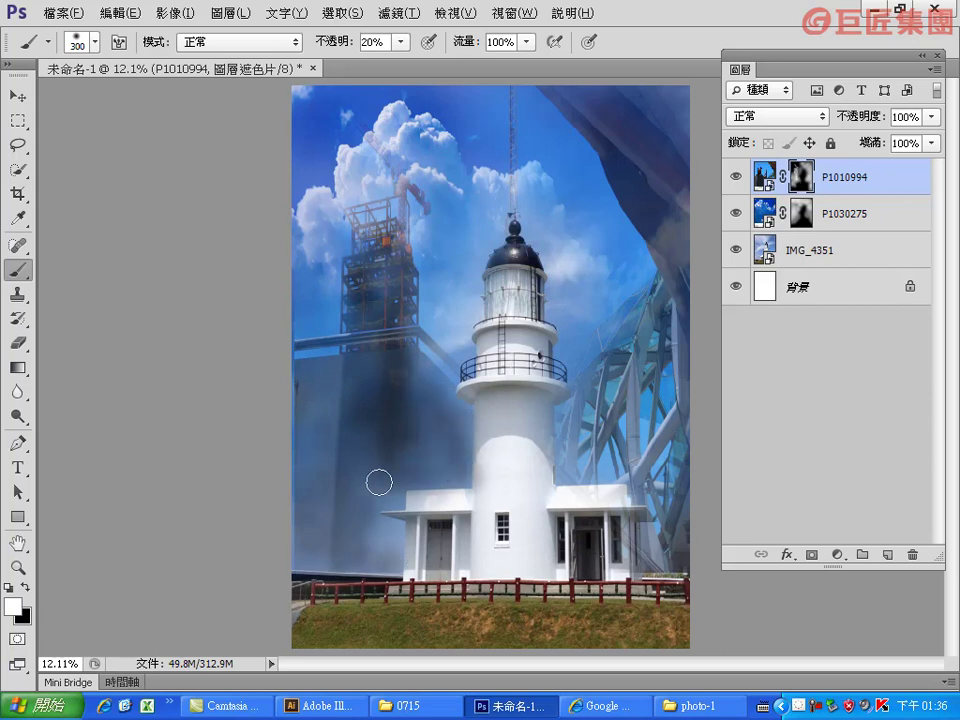
drag(460, 422, 381, 525)
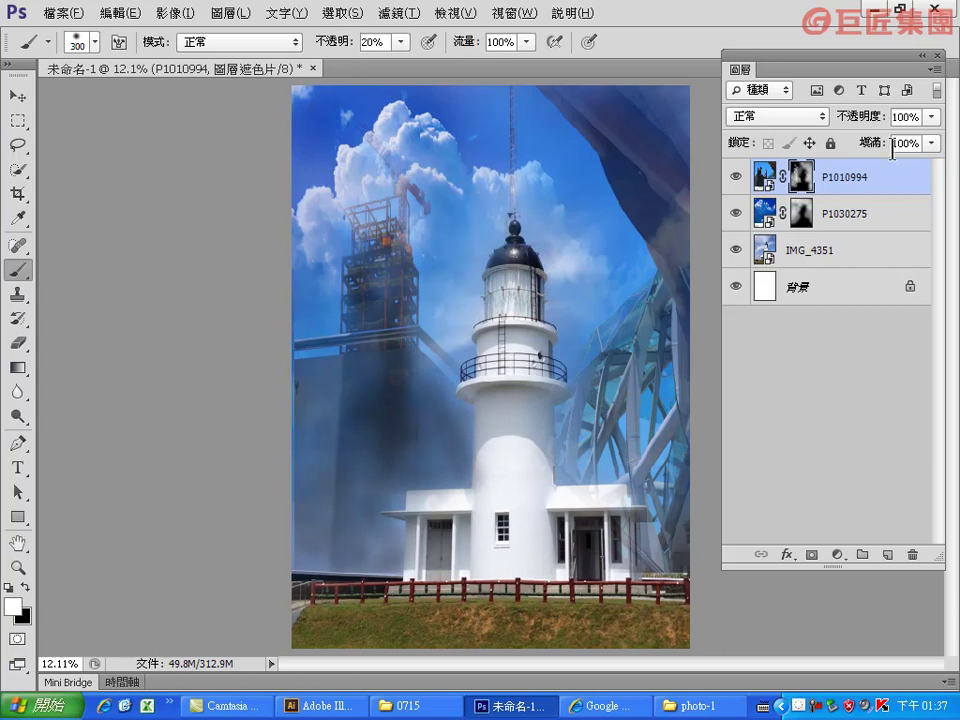
- Shift the P1010994 layer slightly to the left
click(765, 176)
click(18, 95)
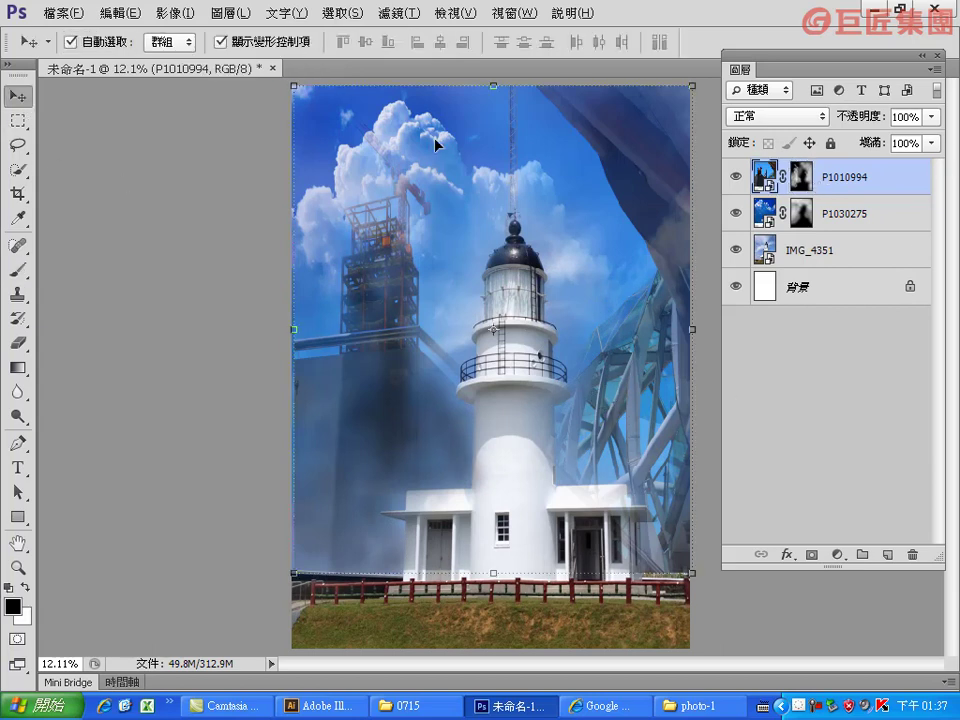
drag(677, 170, 673, 172)
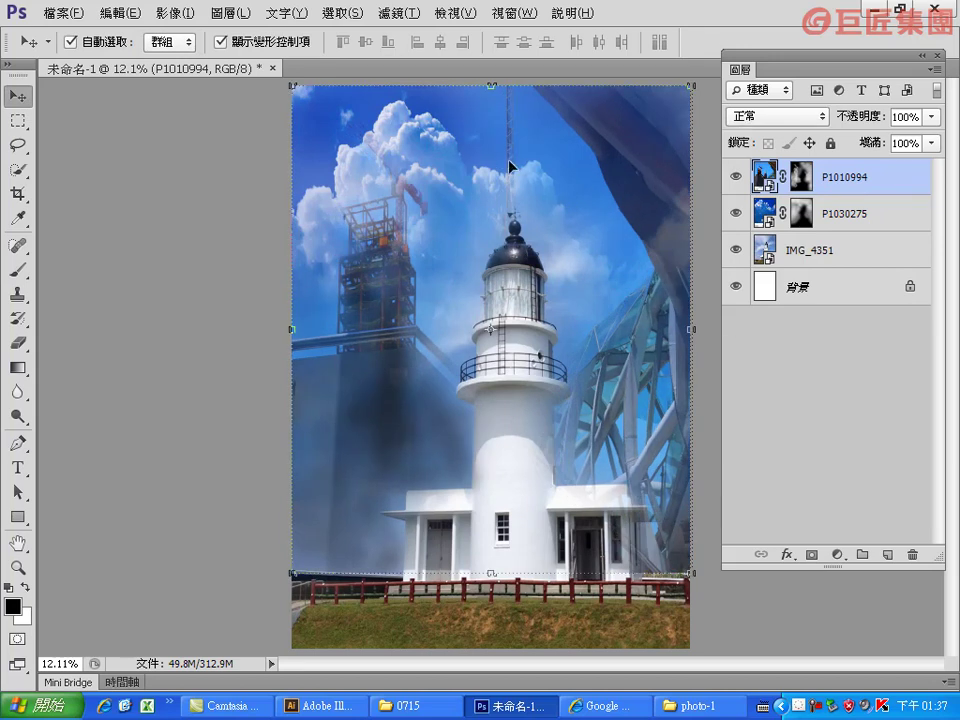
- Paint black on P1010994's mask at 92% brush opacity to hide a vertical strip near the top
click(24, 587)
click(12, 272)
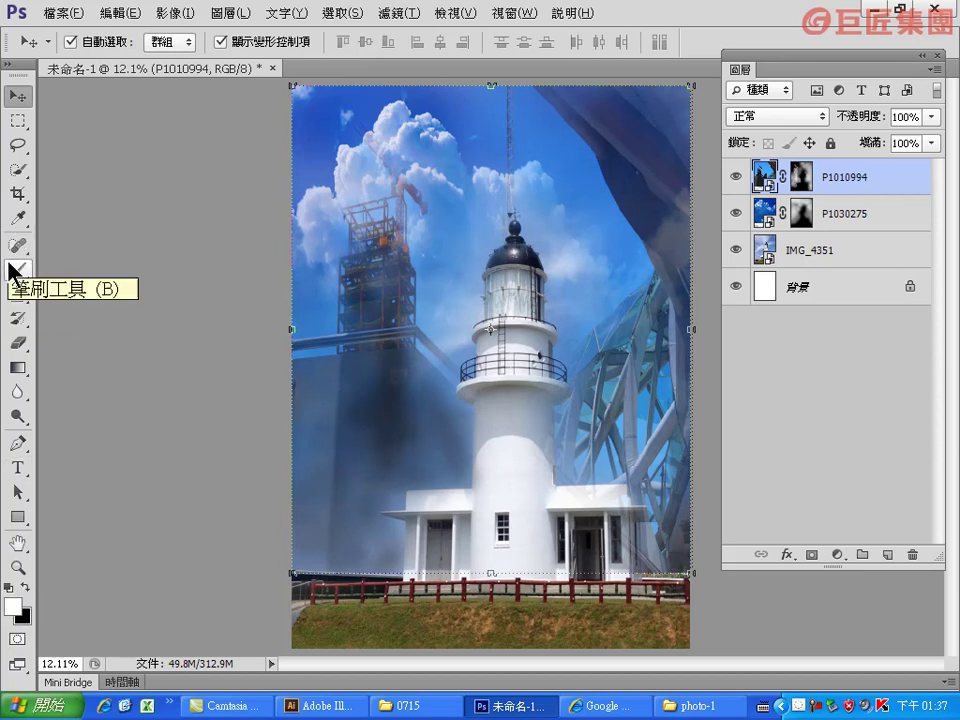
click(12, 272)
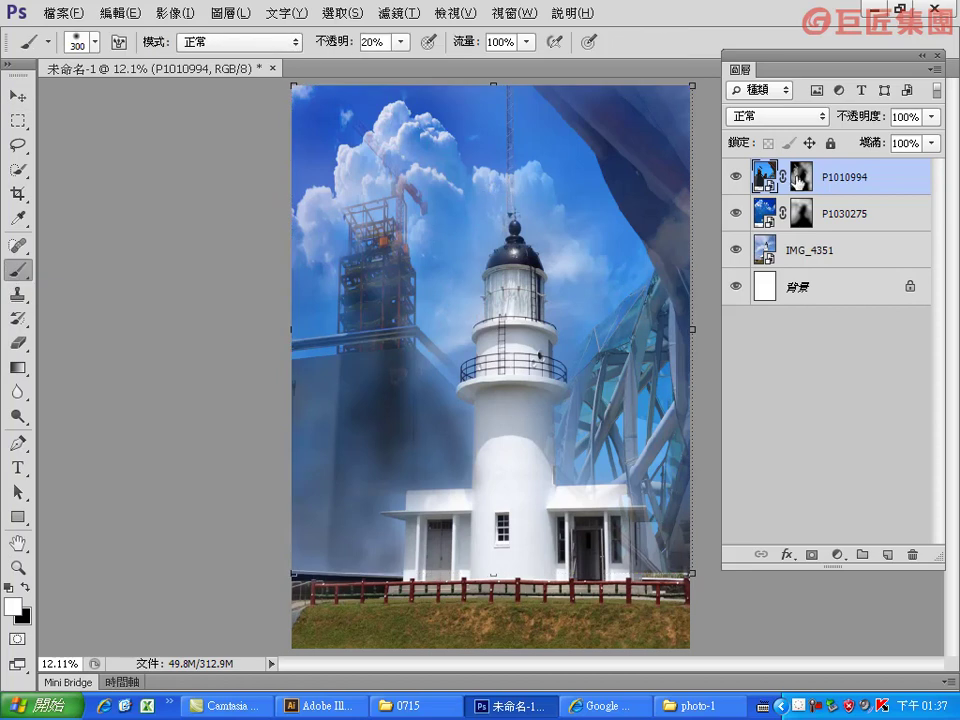
click(795, 185)
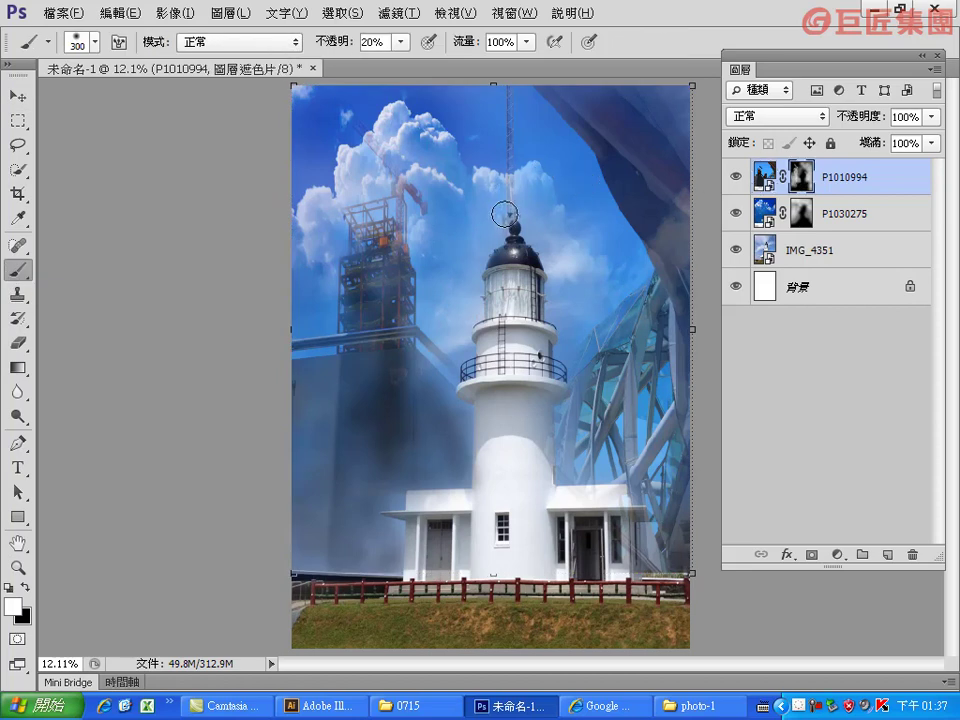
click(26, 587)
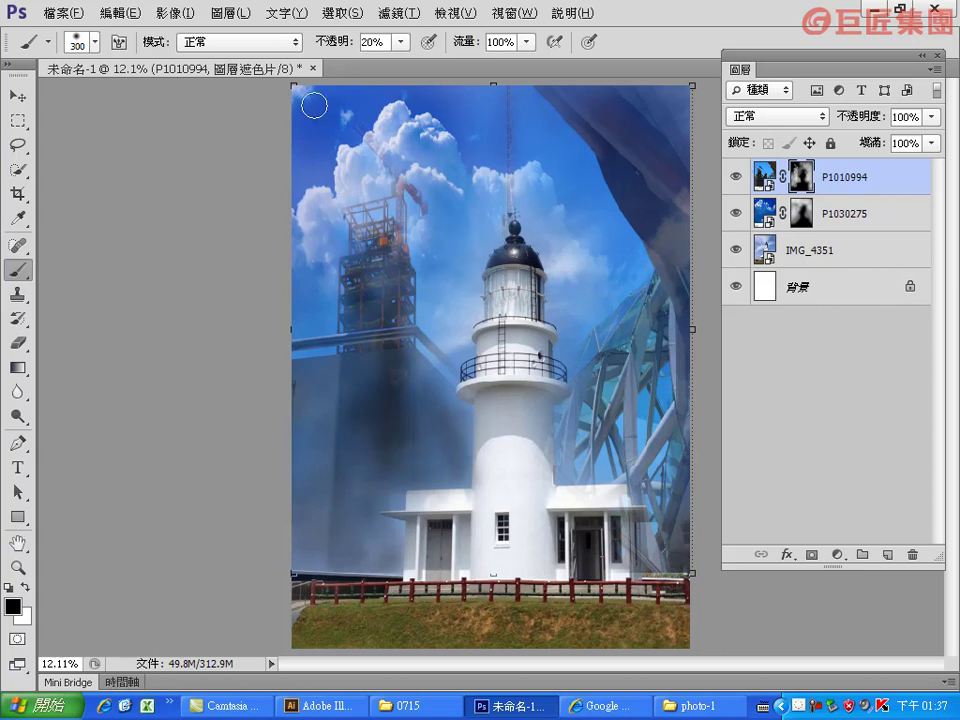
click(400, 43)
drag(405, 66, 472, 70)
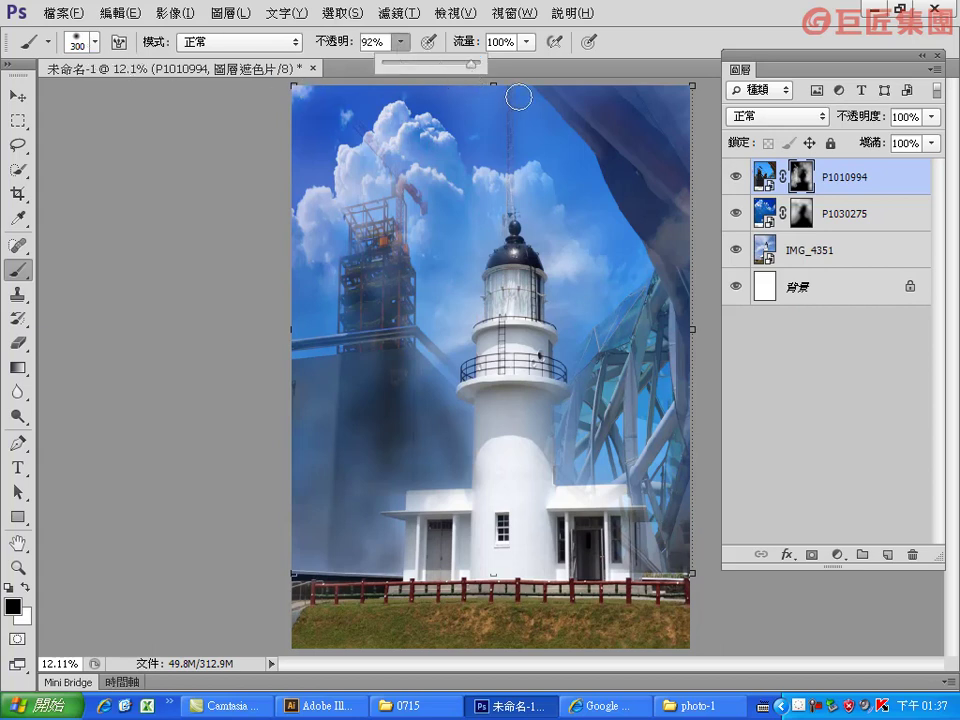
click(508, 93)
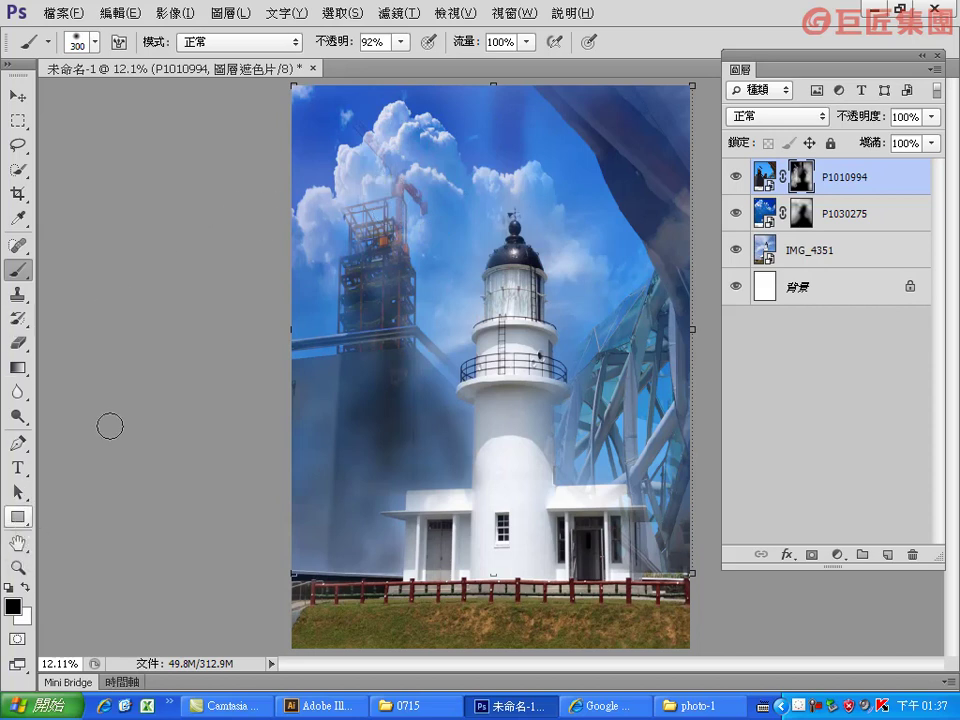
- At 35% brush opacity, fade the antenna line above the lighthouse, then bring up the Canon lens photo
click(400, 42)
drag(403, 64, 350, 64)
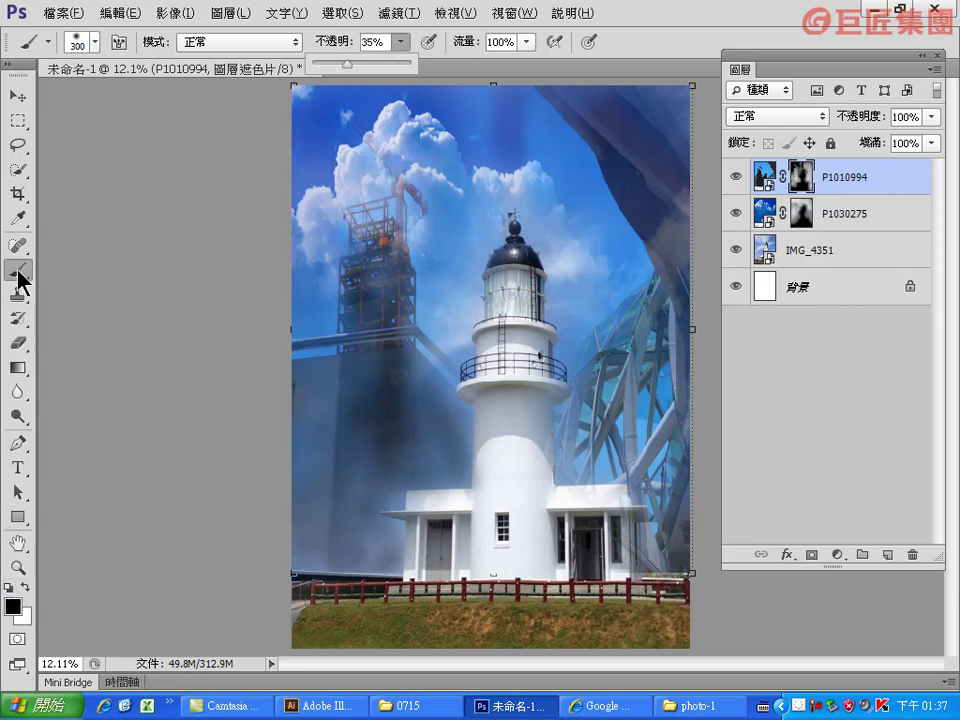
click(8, 440)
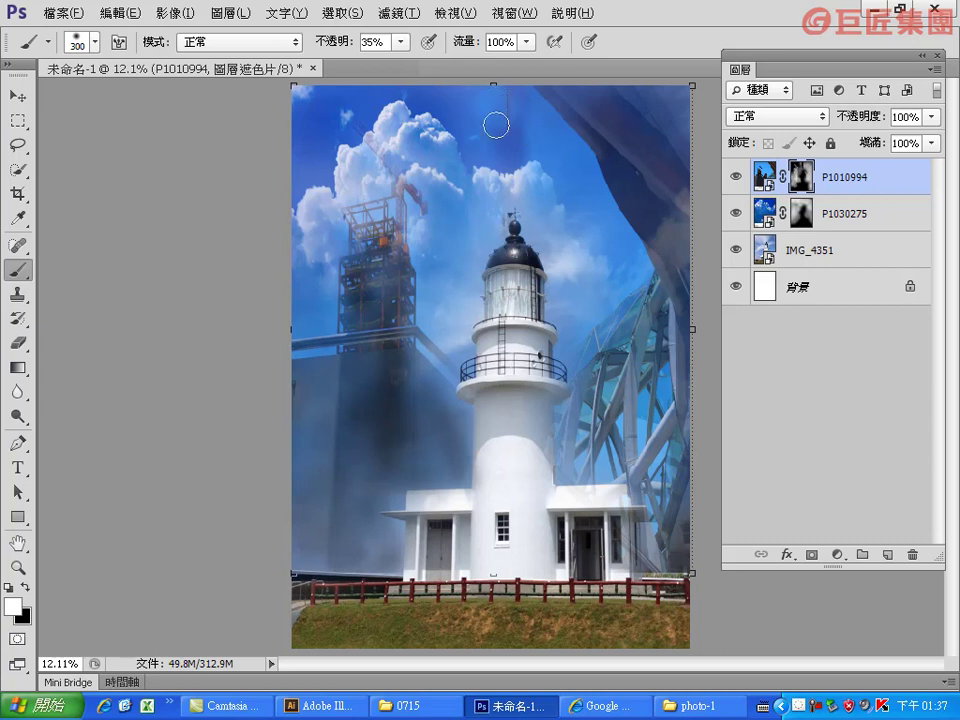
drag(512, 139, 510, 175)
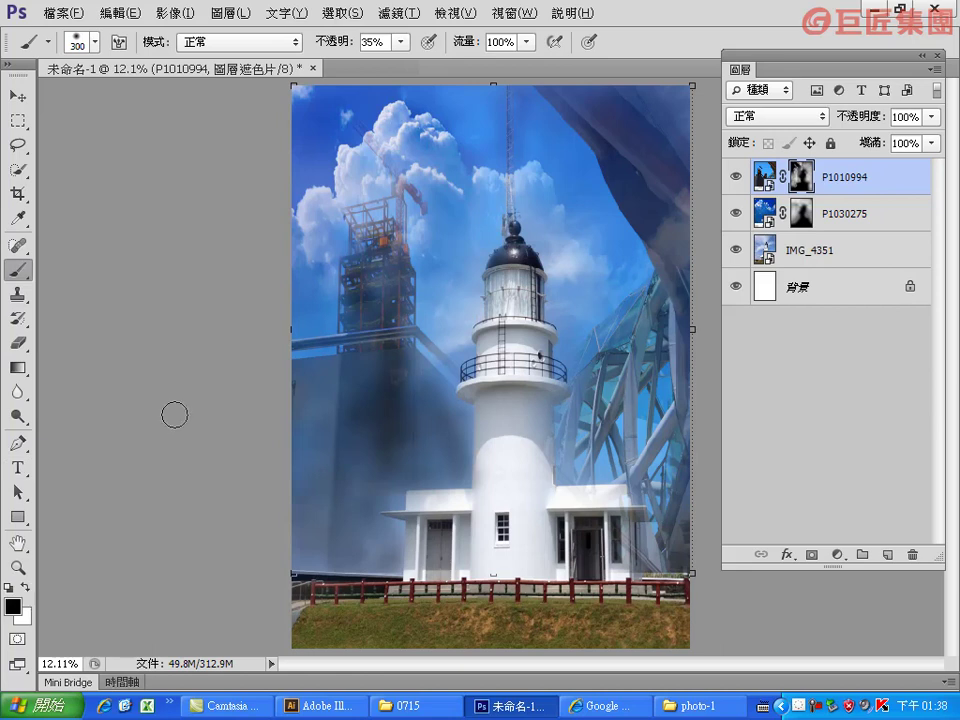
key(bracketright)
key(bracketright)
key(bracketright)
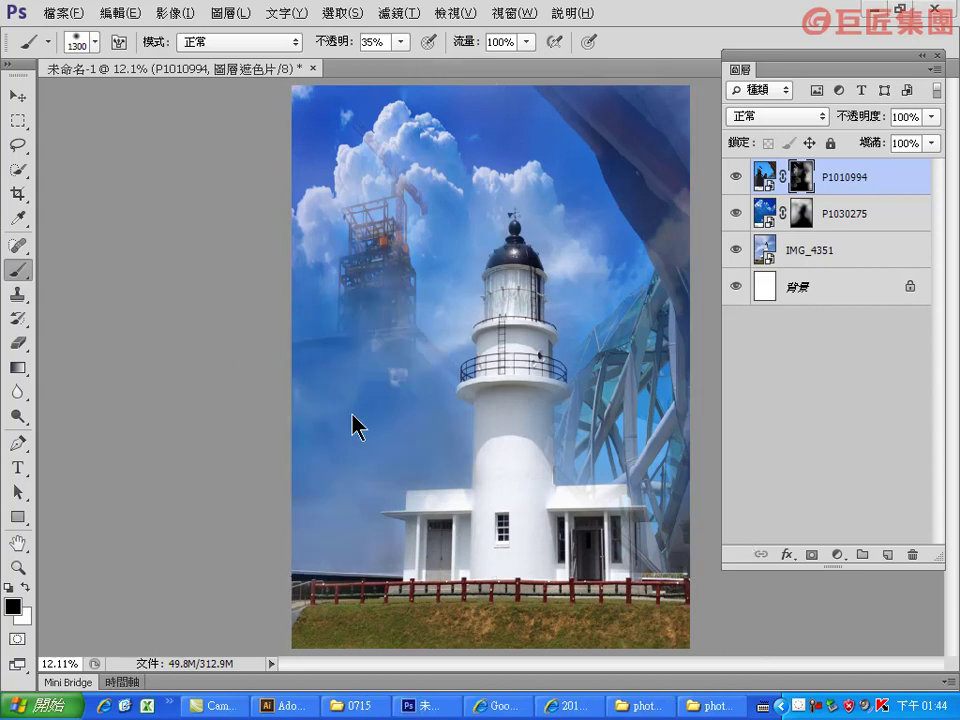
click(715, 705)
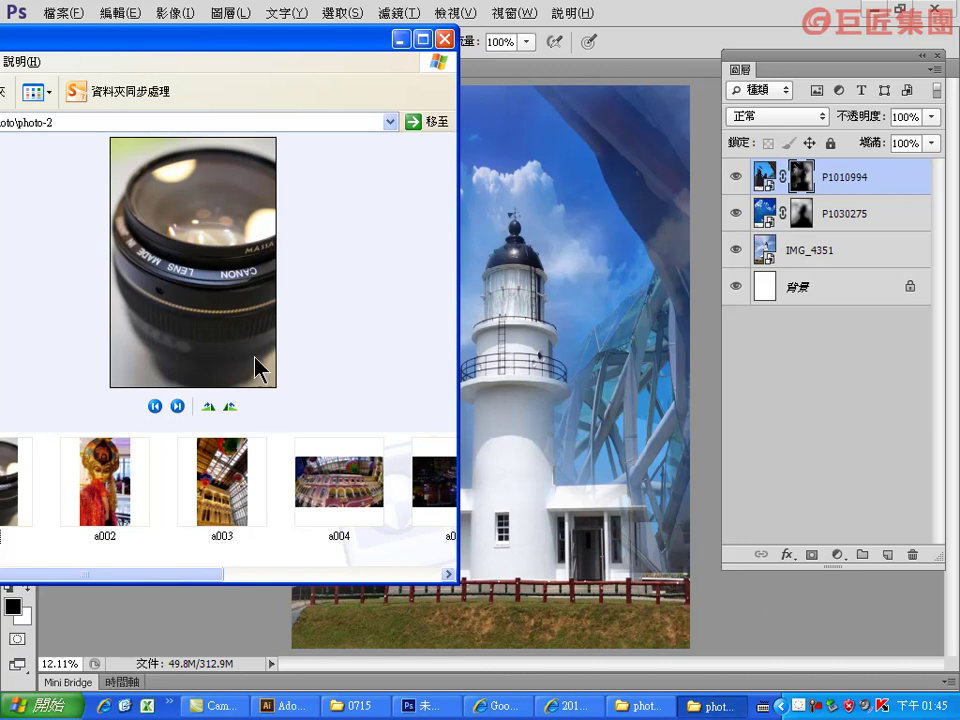
- Place the Canon lens photo as layer a001 and move it to the canvas's lower right
drag(17, 490, 584, 527)
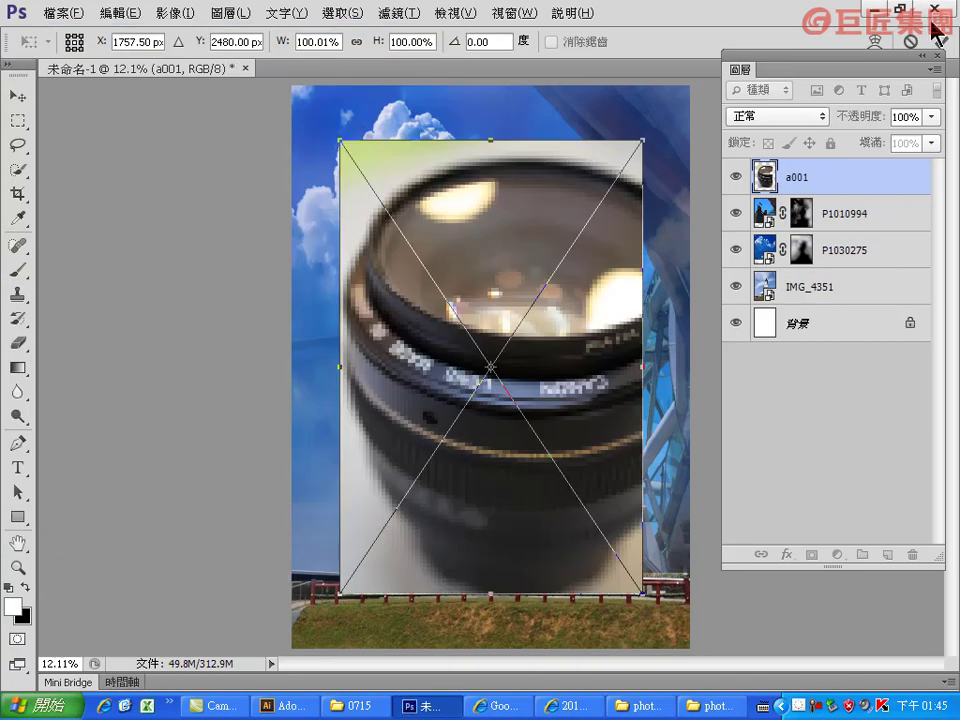
click(940, 43)
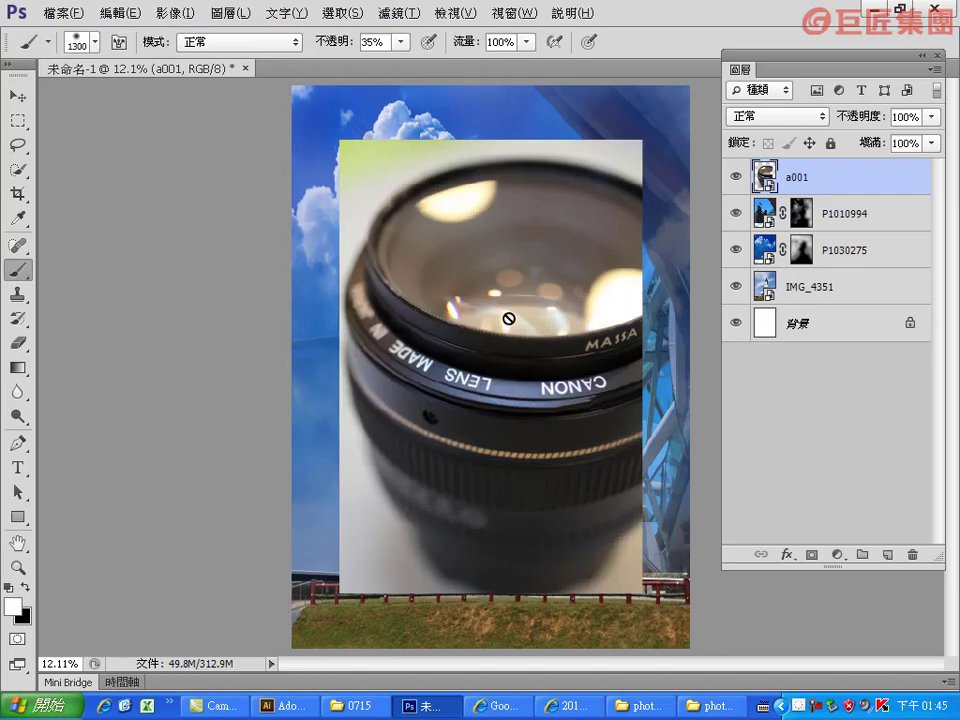
click(17, 97)
mouse_move(424, 351)
mouse_down()
mouse_move(416, 577)
mouse_move(480, 625)
mouse_move(475, 450)
mouse_move(426, 418)
mouse_move(483, 463)
mouse_move(475, 420)
mouse_up()
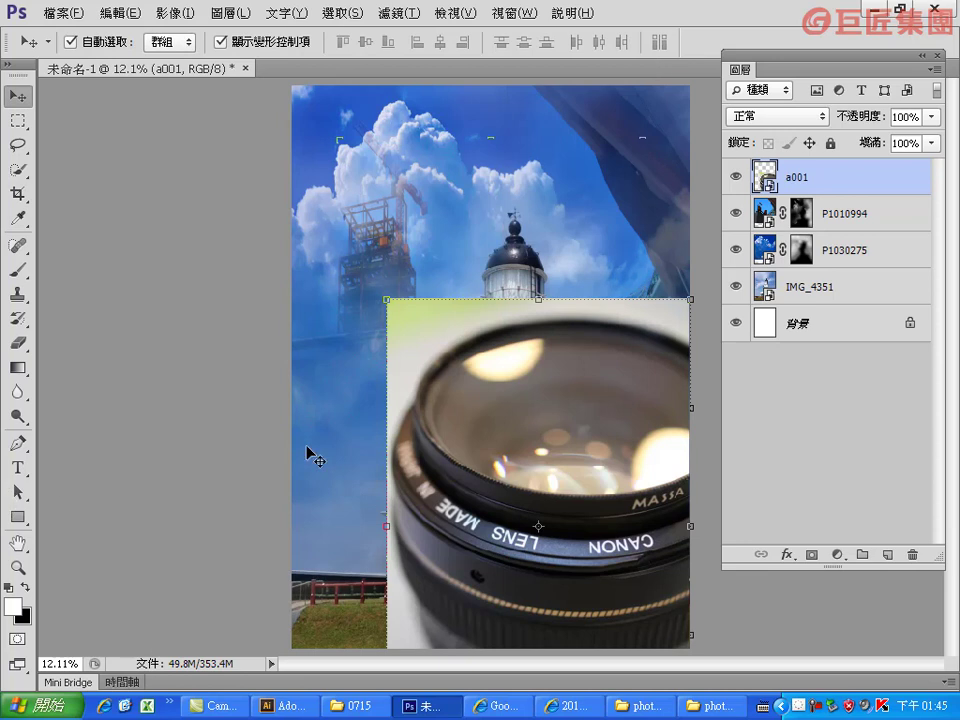
- Try Multiply, Screen and Overlay blend modes on the lens layer a001
click(810, 118)
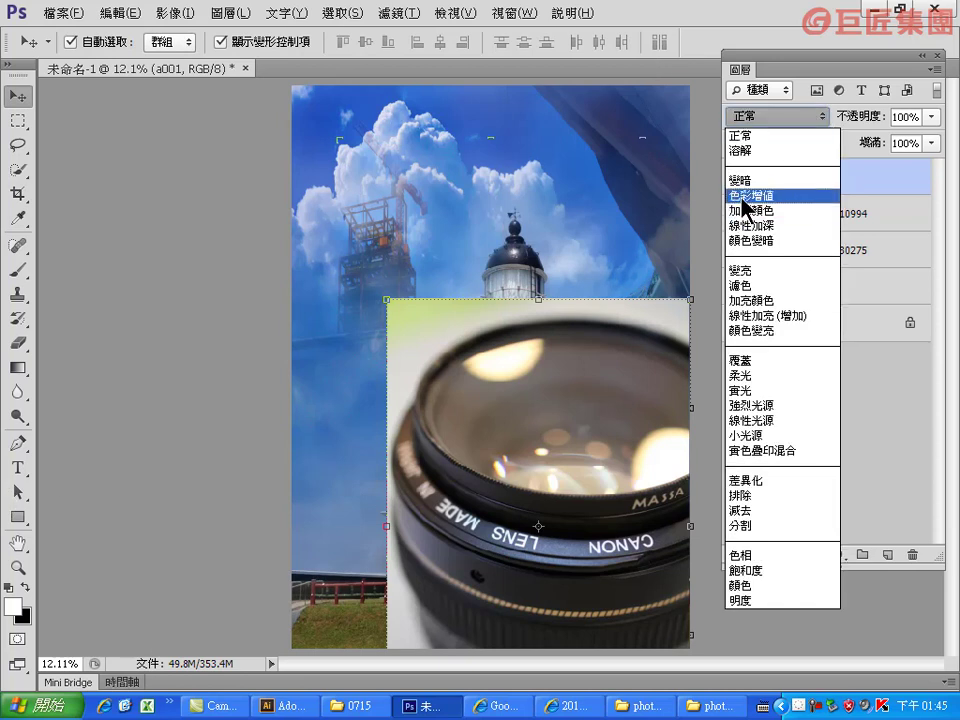
click(745, 206)
click(793, 114)
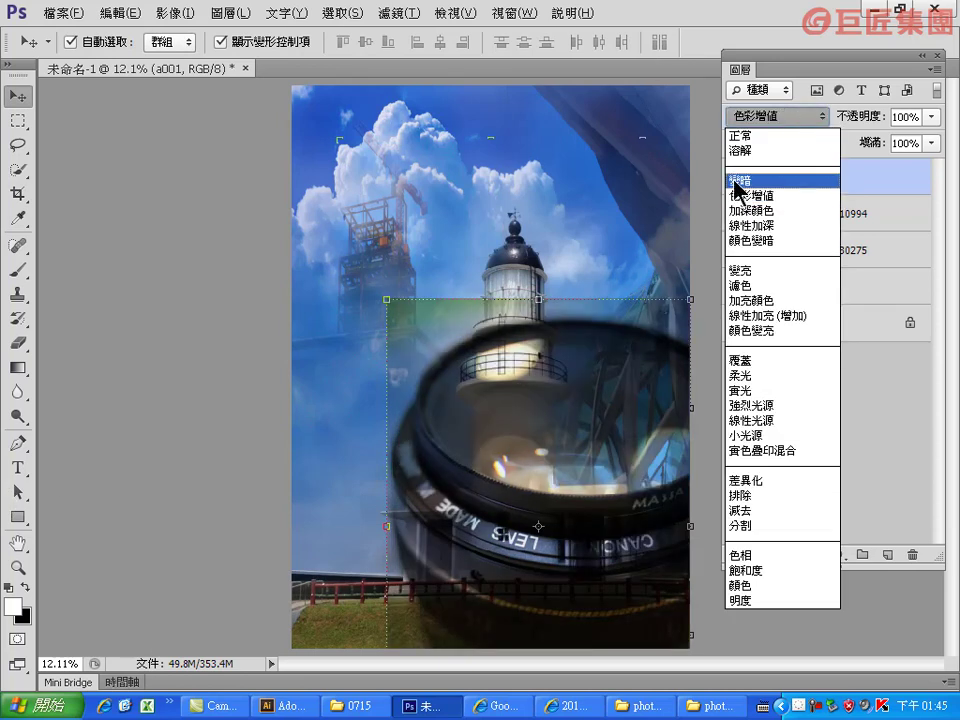
click(741, 286)
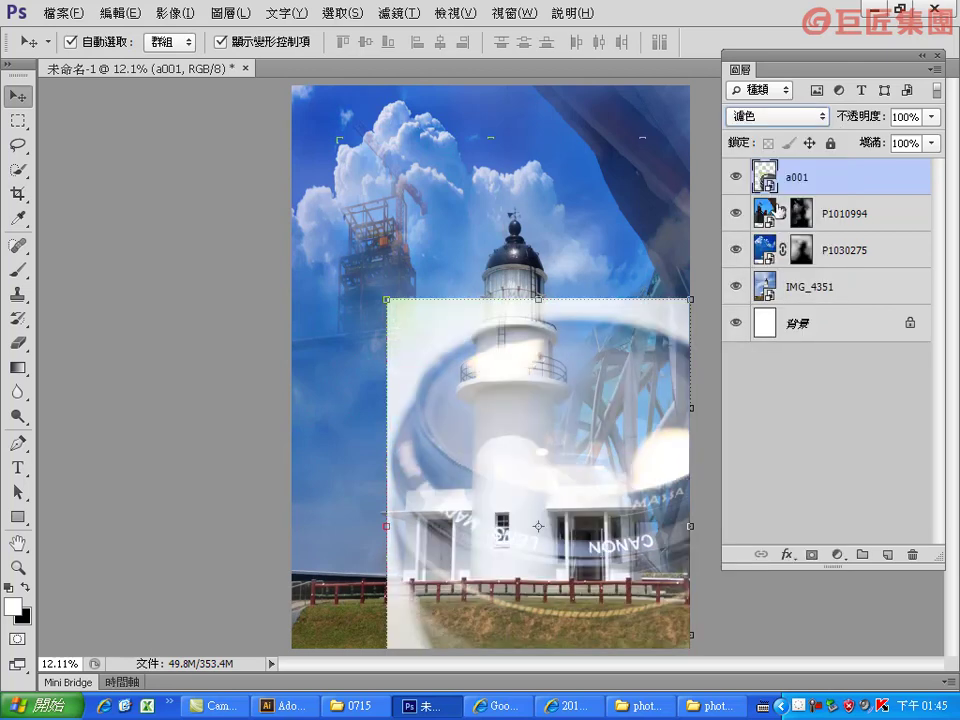
click(765, 118)
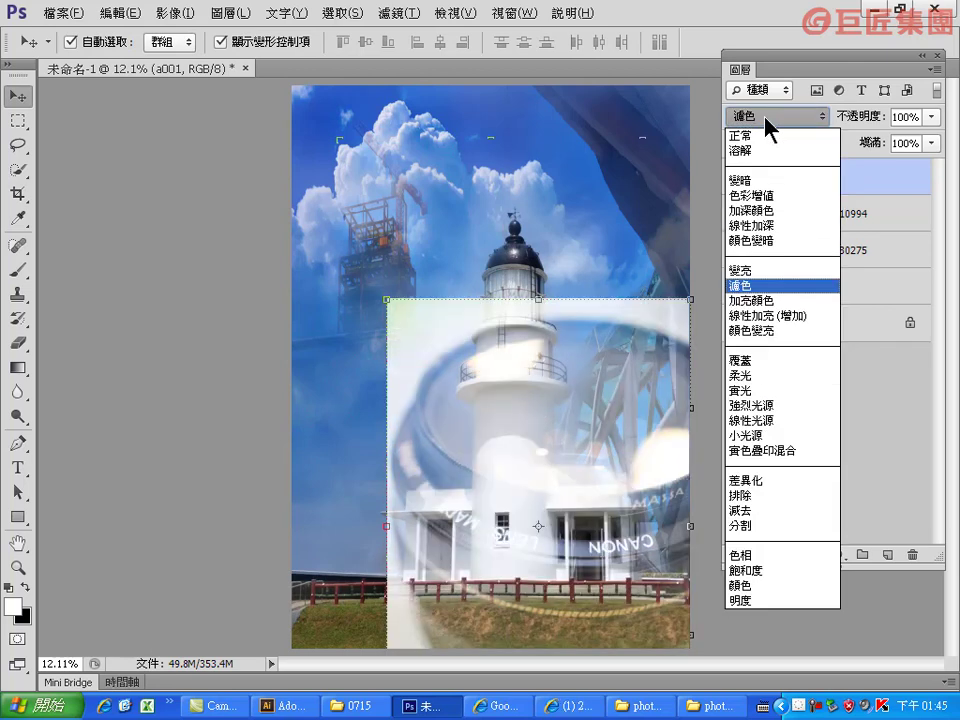
click(792, 210)
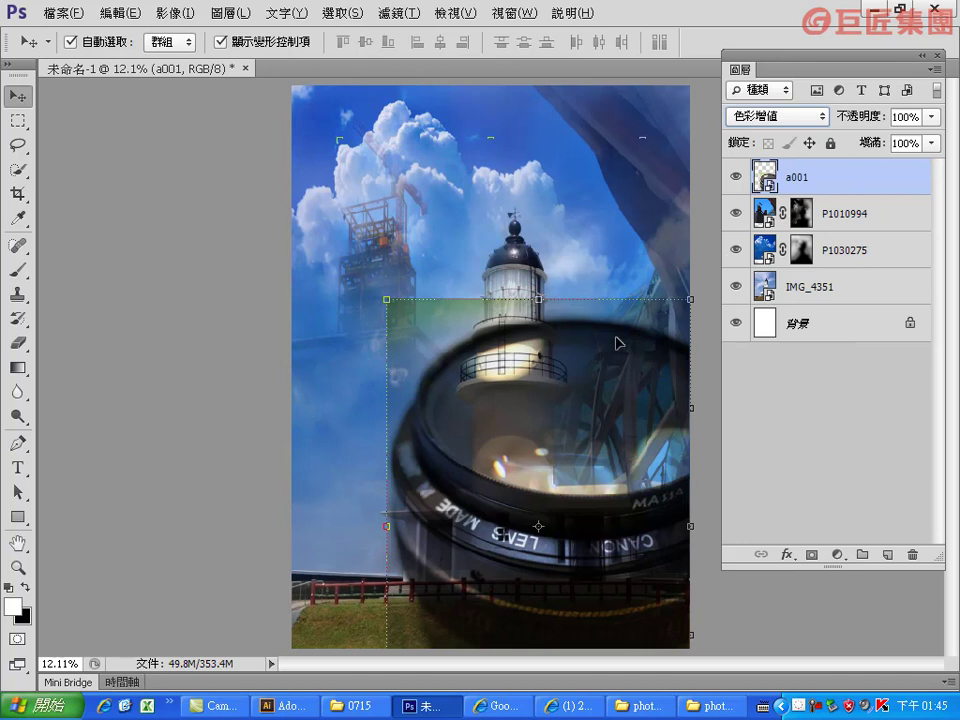
click(779, 115)
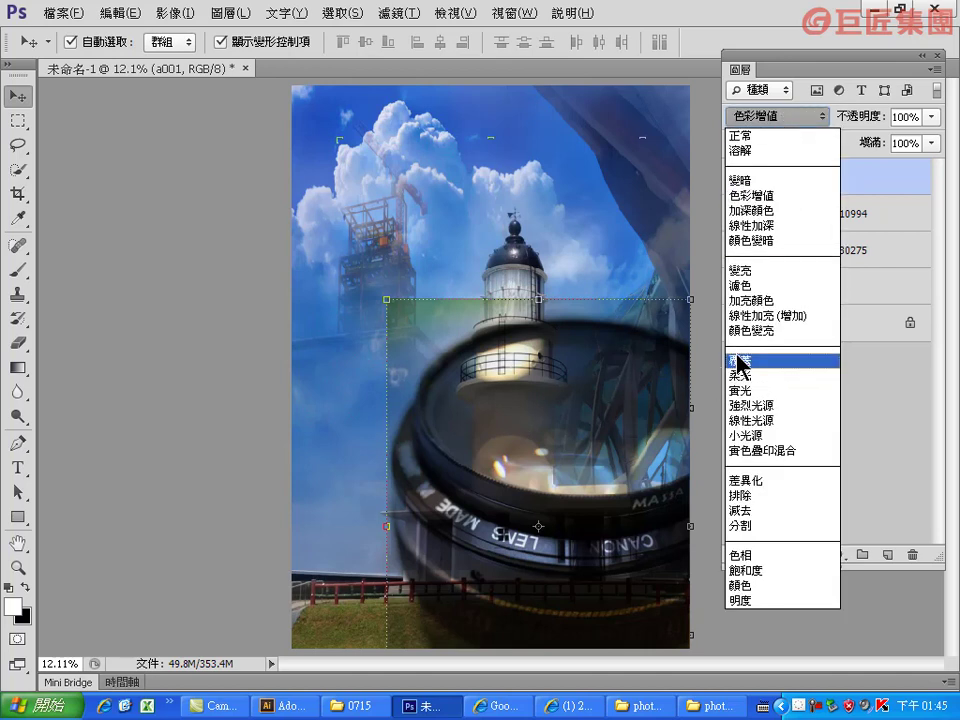
click(737, 362)
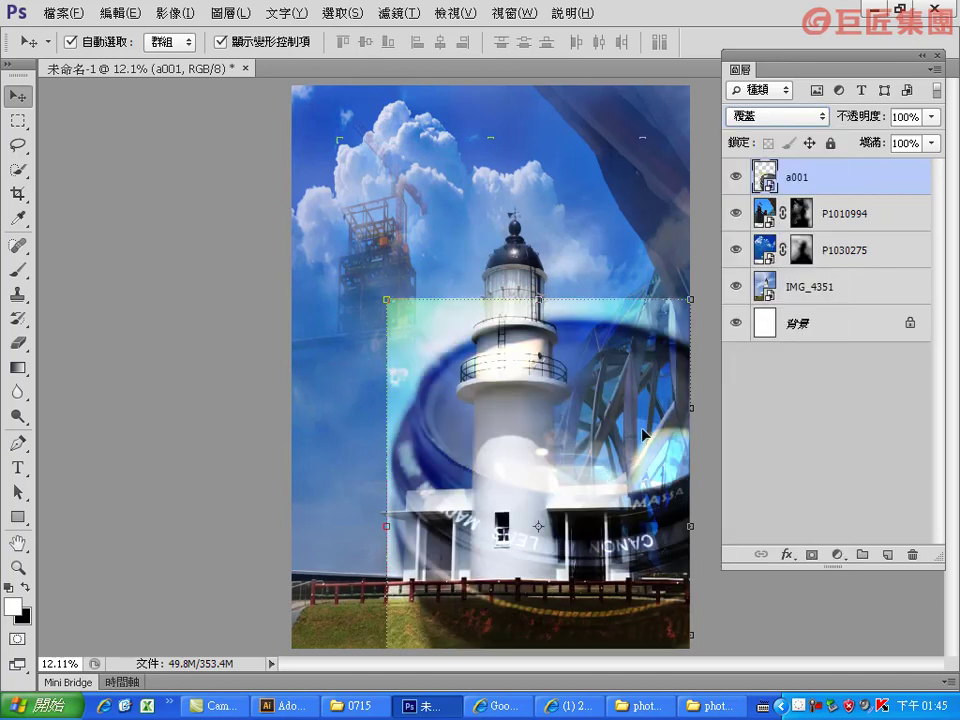
- Compare Soft Light and Difference, then settle on Overlay for layer a001
click(776, 118)
click(748, 376)
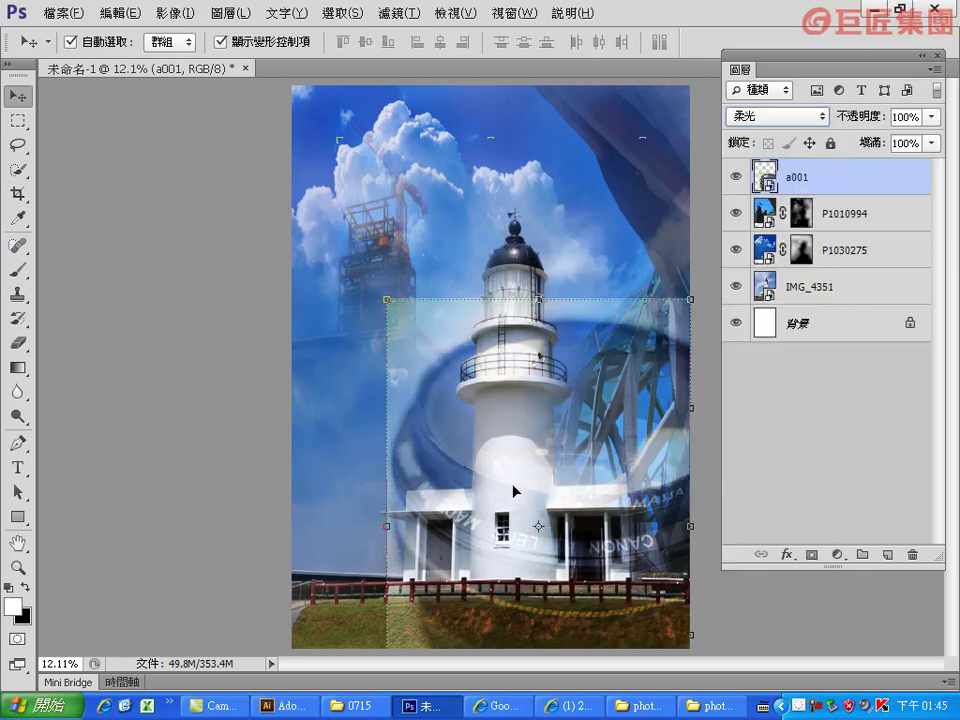
click(776, 117)
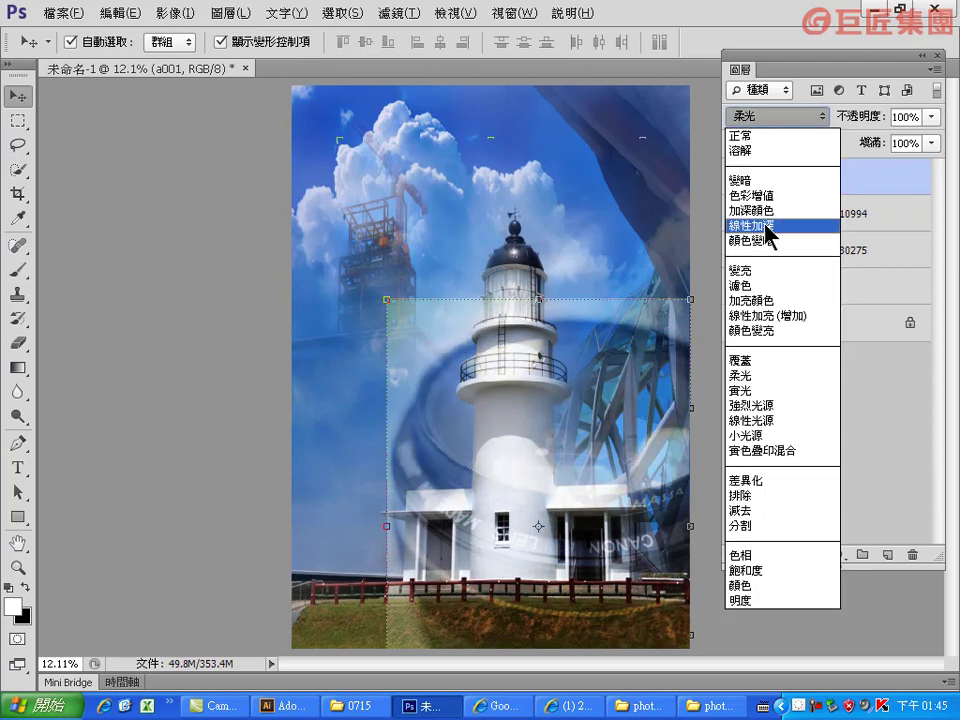
click(757, 483)
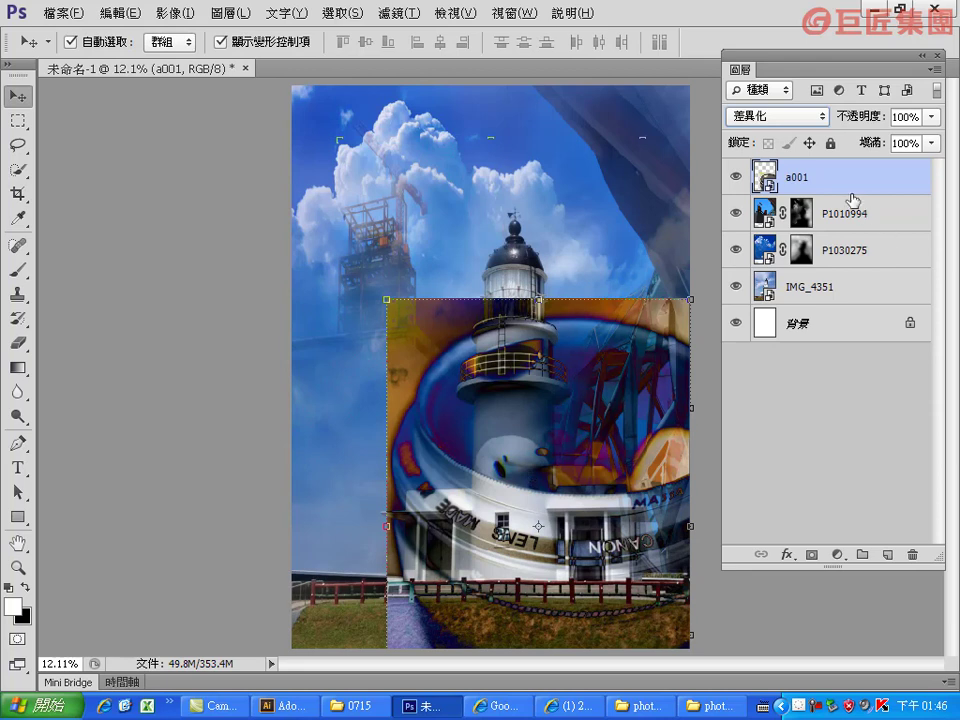
click(814, 117)
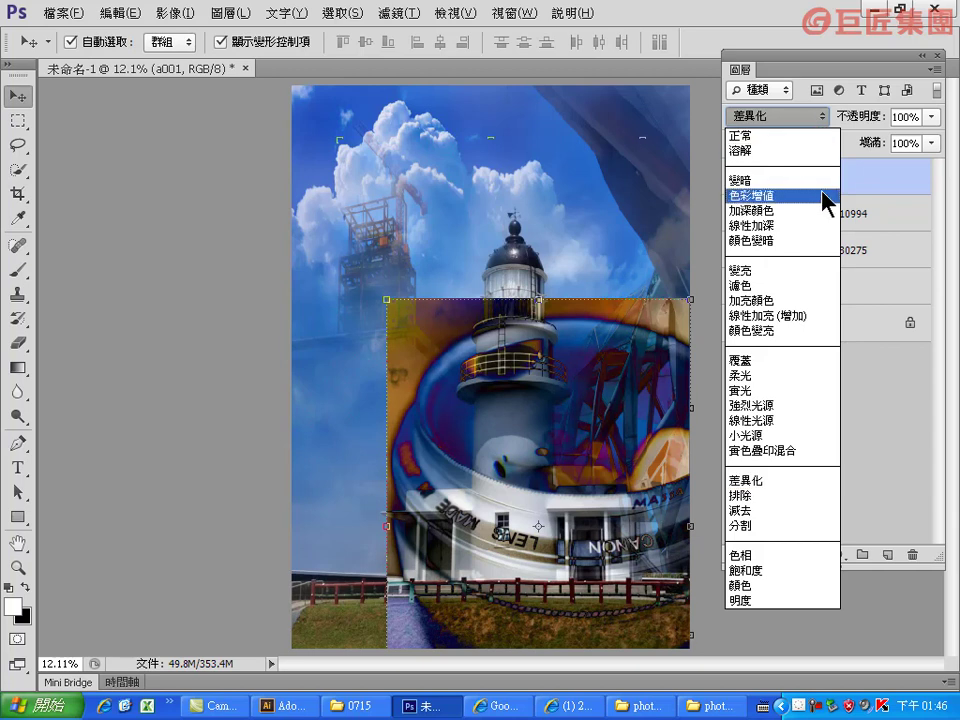
click(749, 361)
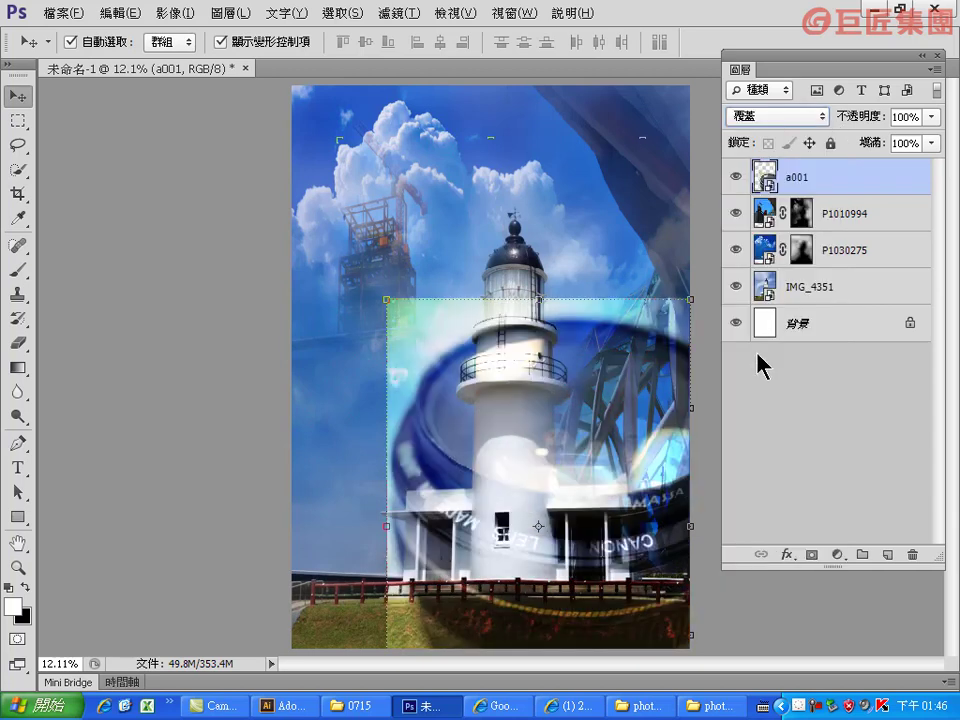
- Reposition the lens layer and enlarge it to about 140% over the lighthouse
drag(417, 381, 399, 389)
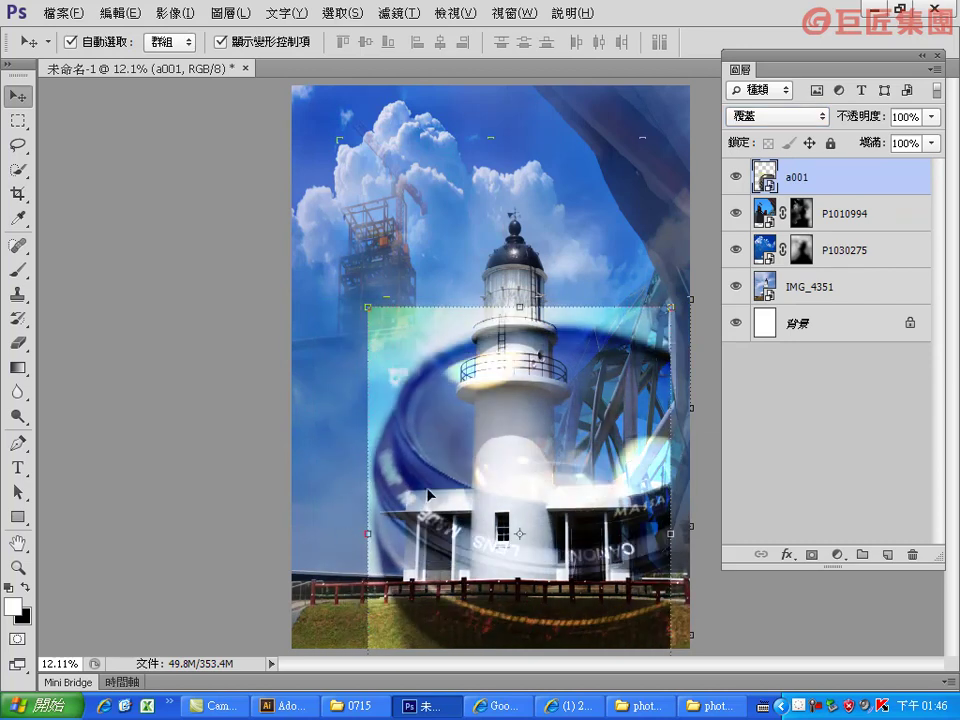
mouse_move(407, 489)
mouse_down()
mouse_move(418, 485)
mouse_move(230, 487)
mouse_move(297, 528)
mouse_move(308, 569)
mouse_move(319, 562)
mouse_up()
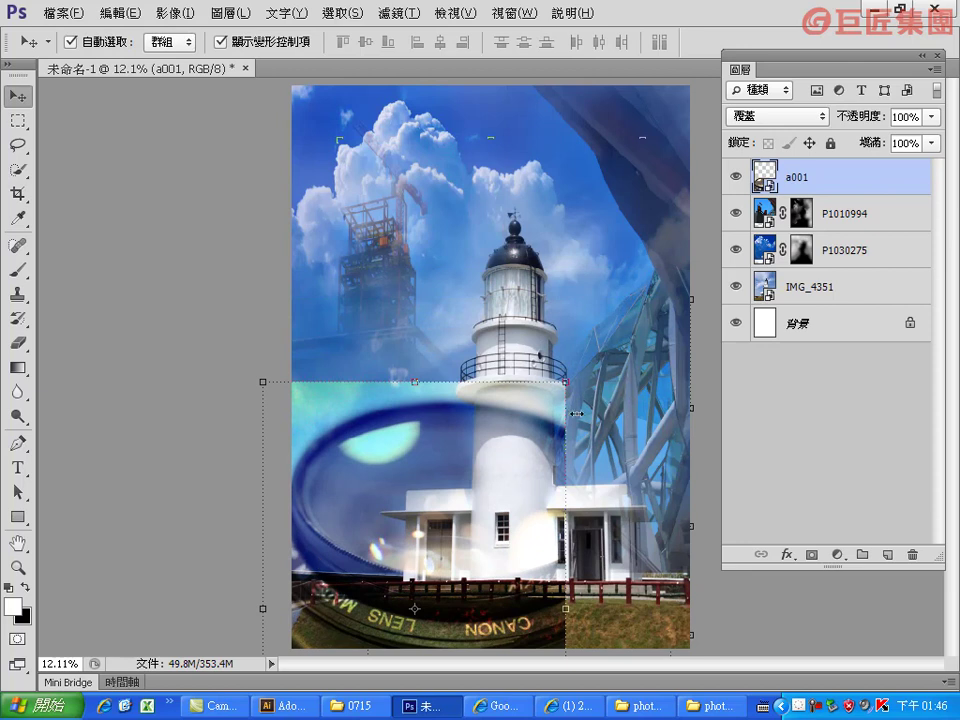
click(566, 382)
mouse_move(566, 382)
mouse_down()
mouse_move(681, 257)
mouse_move(700, 199)
mouse_up()
mouse_move(561, 422)
mouse_down()
mouse_move(550, 523)
mouse_move(565, 514)
mouse_up()
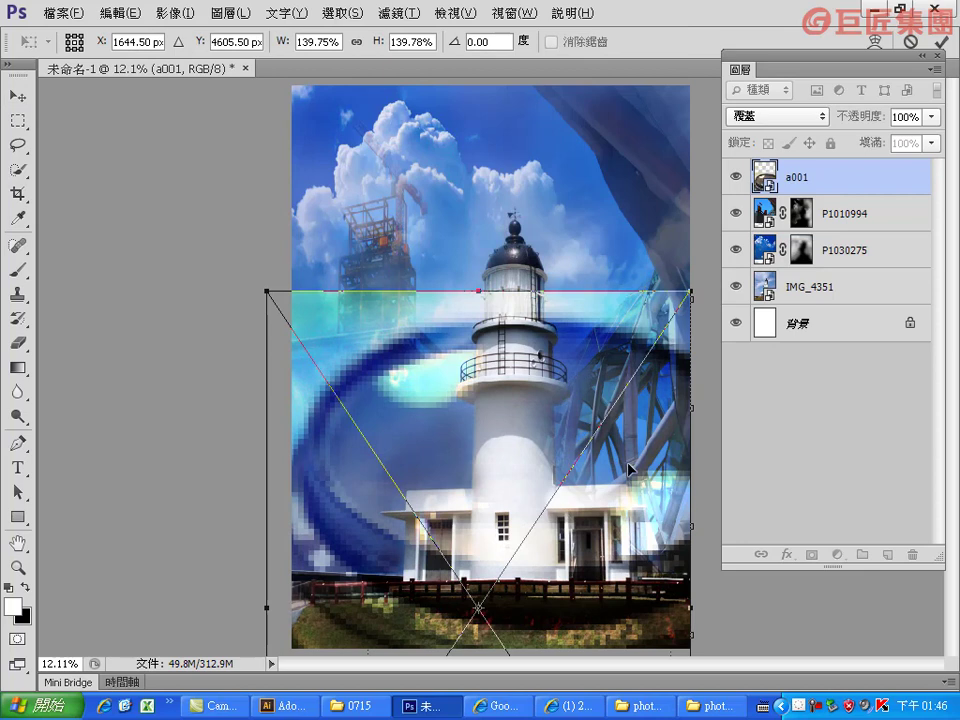
click(940, 42)
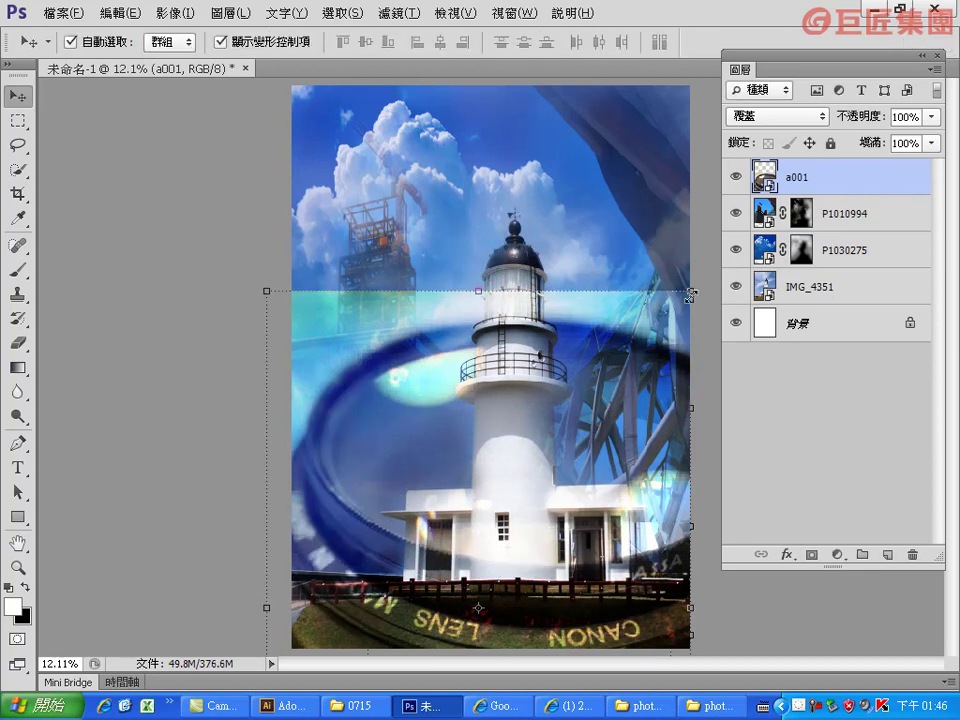
- Shrink the lens to about 108.7% so its ring circles the lighthouse's middle and base
drag(265, 292, 360, 429)
drag(498, 531, 498, 403)
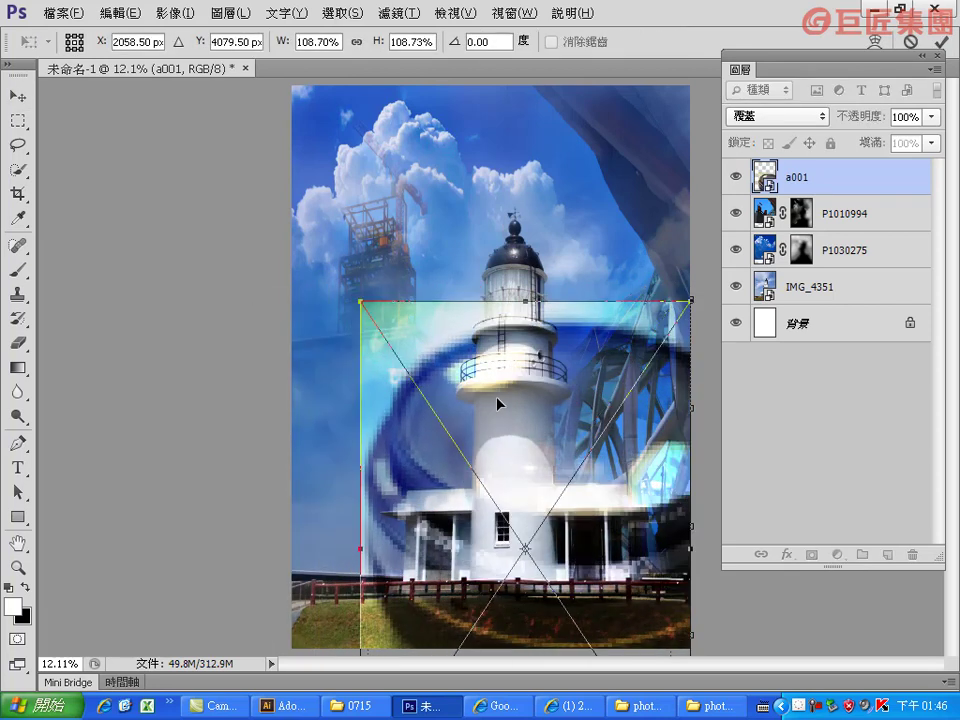
click(940, 42)
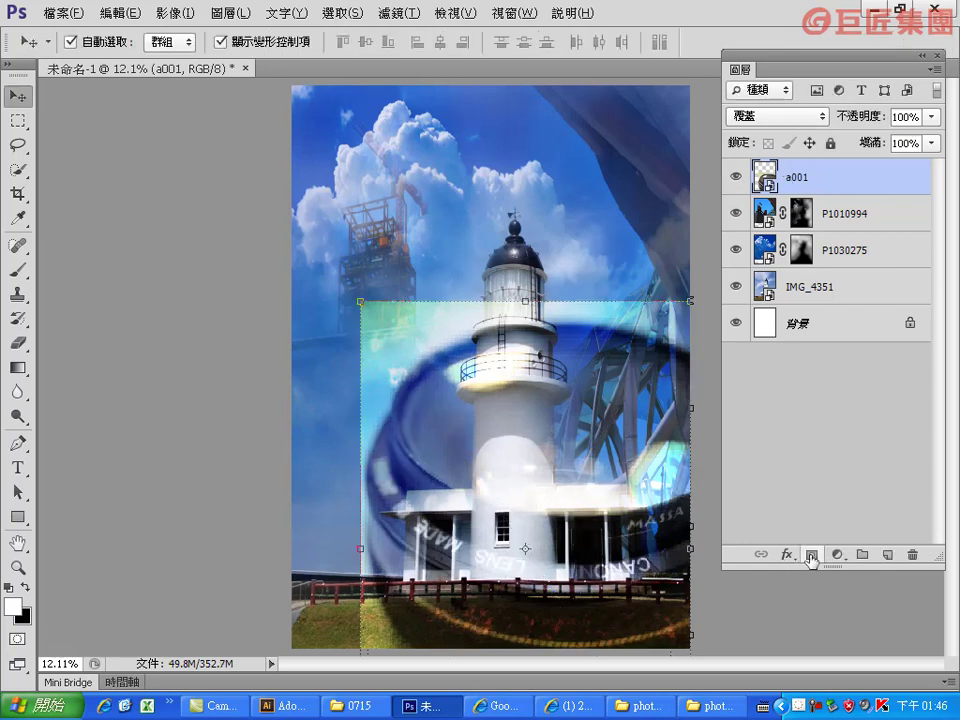
click(17, 143)
- Trace a freehand selection around the lens ring and turn it into a001's layer mask
mouse_move(680, 349)
mouse_down()
mouse_move(477, 331)
mouse_move(375, 590)
mouse_up()
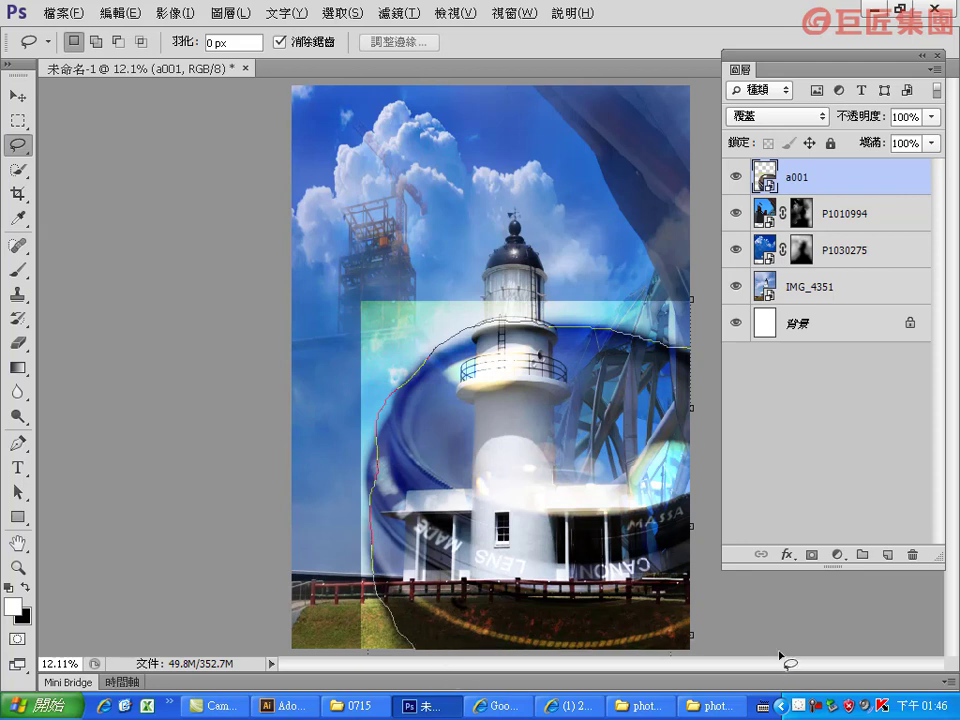
drag(383, 596, 765, 368)
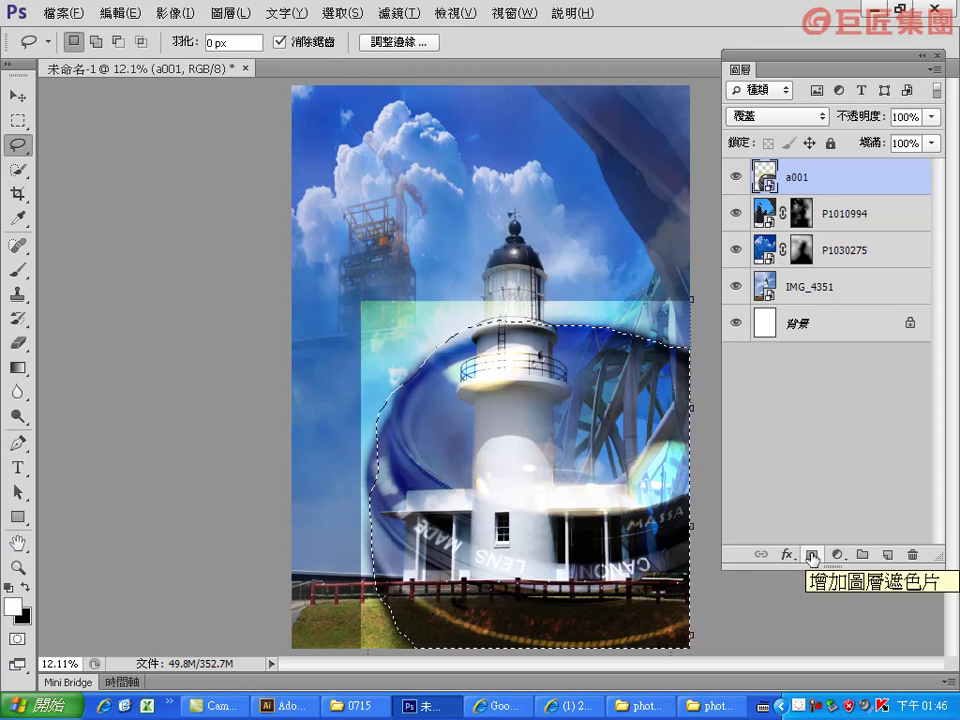
click(812, 556)
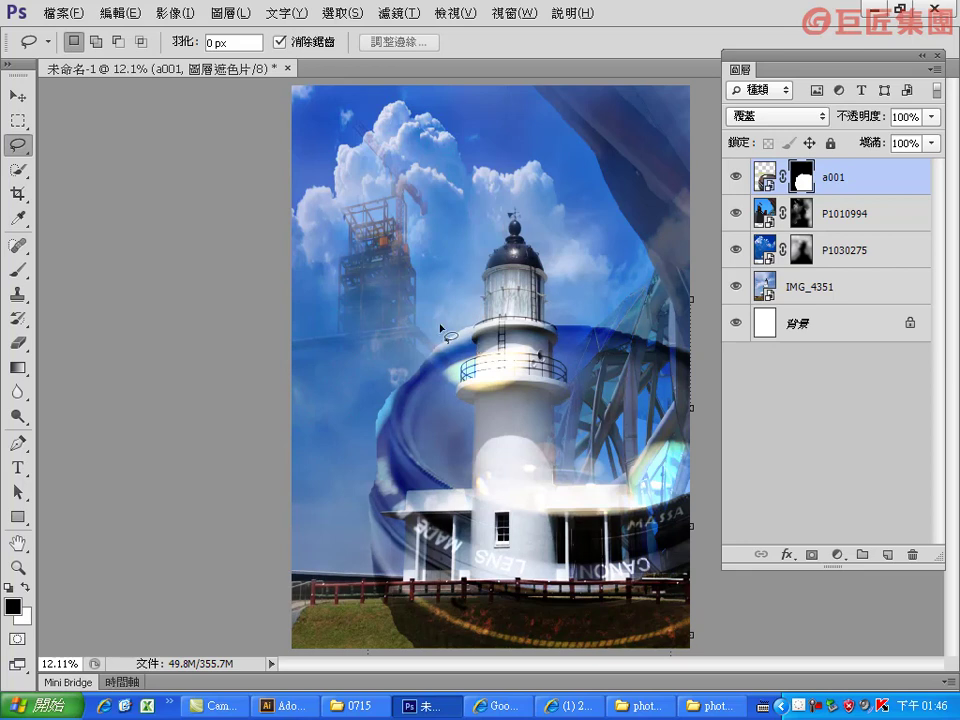
- Apply a 117.7-pixel Gaussian Blur to layer a001's mask
click(392, 14)
mouse_move(400, 251)
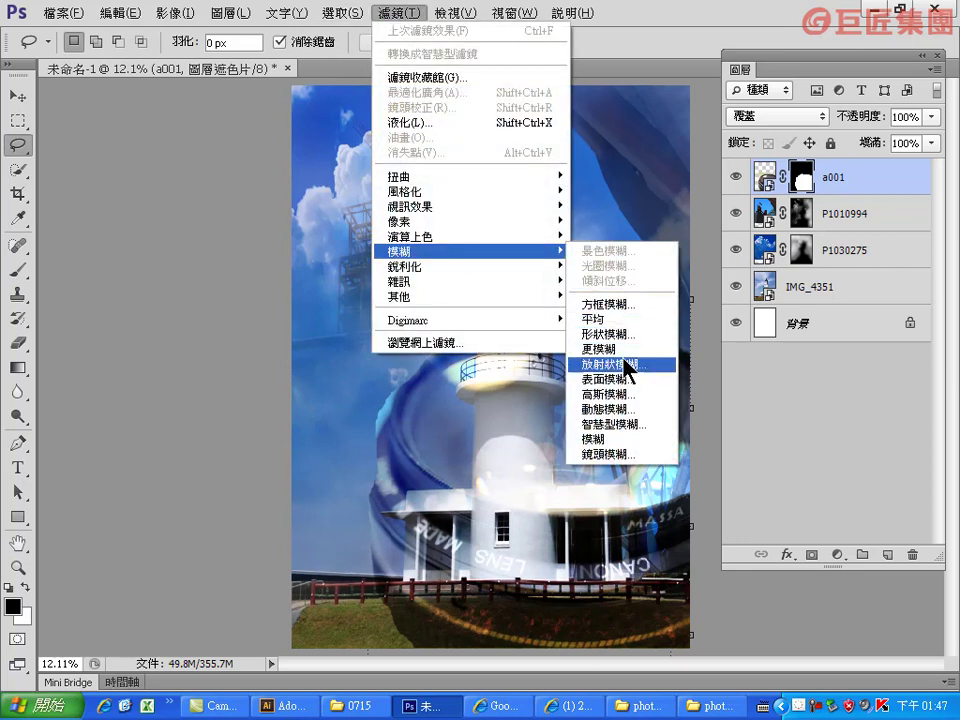
click(622, 398)
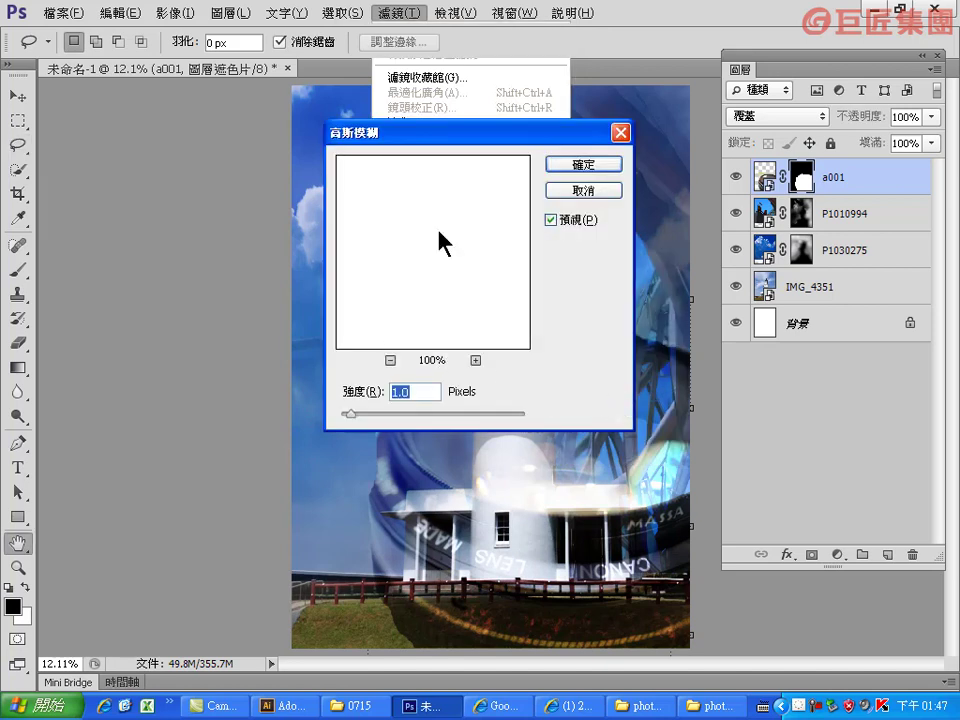
drag(424, 140, 733, 201)
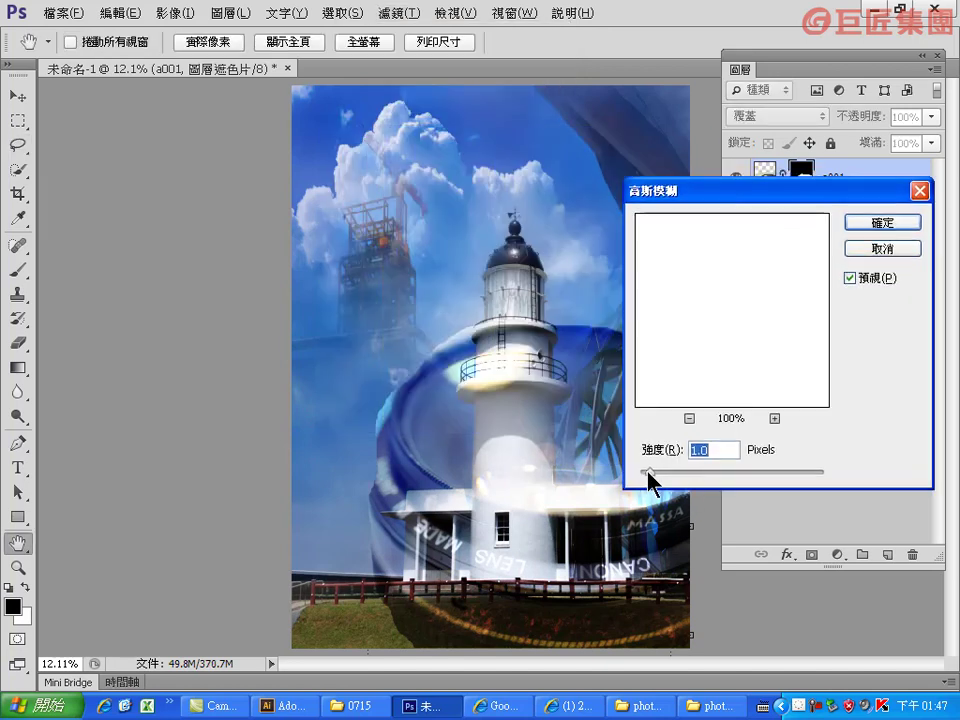
mouse_move(718, 469)
mouse_down()
mouse_move(779, 473)
mouse_move(756, 472)
mouse_move(764, 476)
mouse_up()
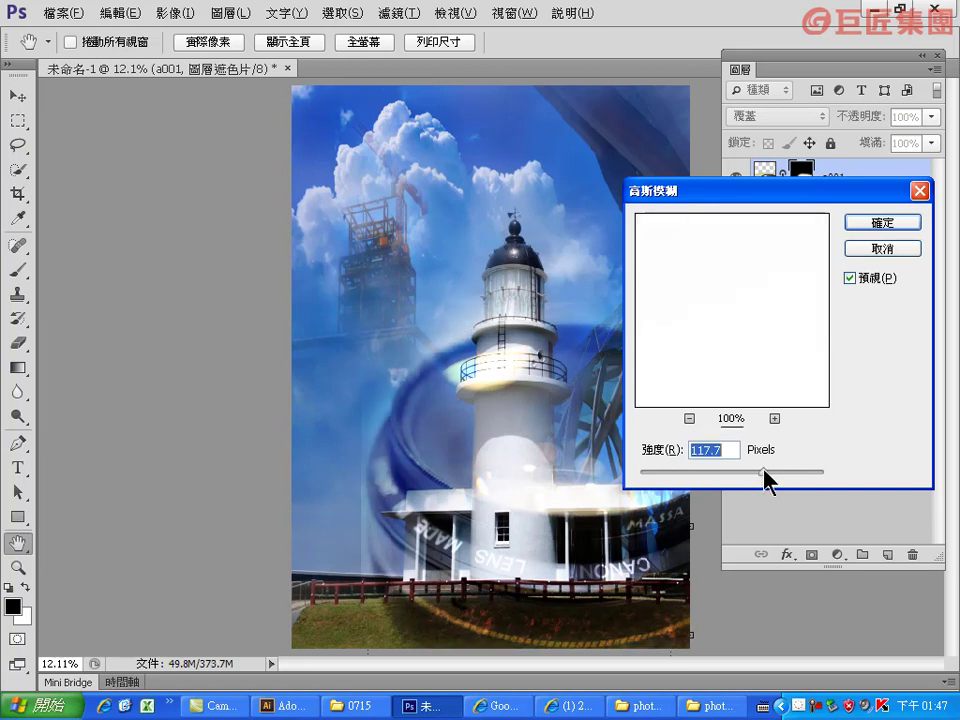
click(885, 222)
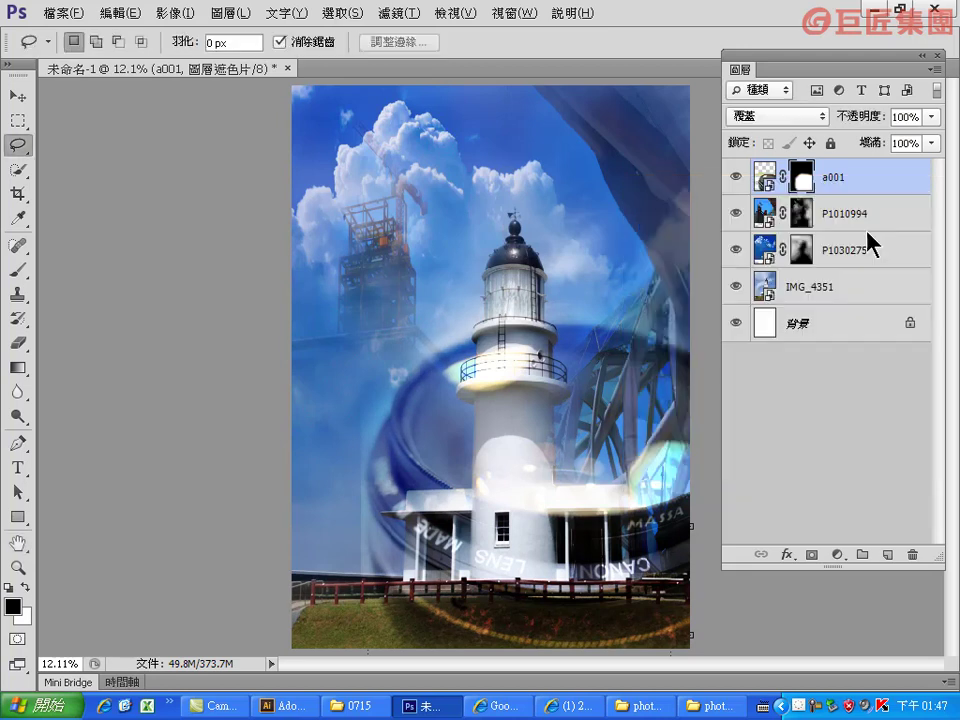
- Paint a001's mask at 35% opacity to haze the area left of the lighthouse
click(16, 270)
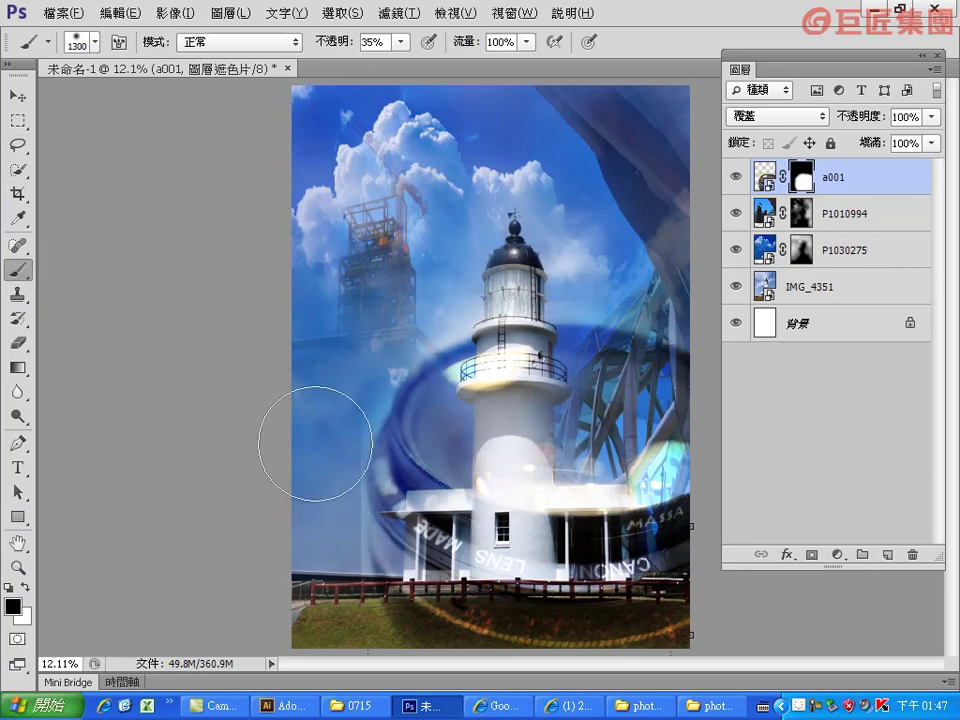
drag(321, 460, 306, 526)
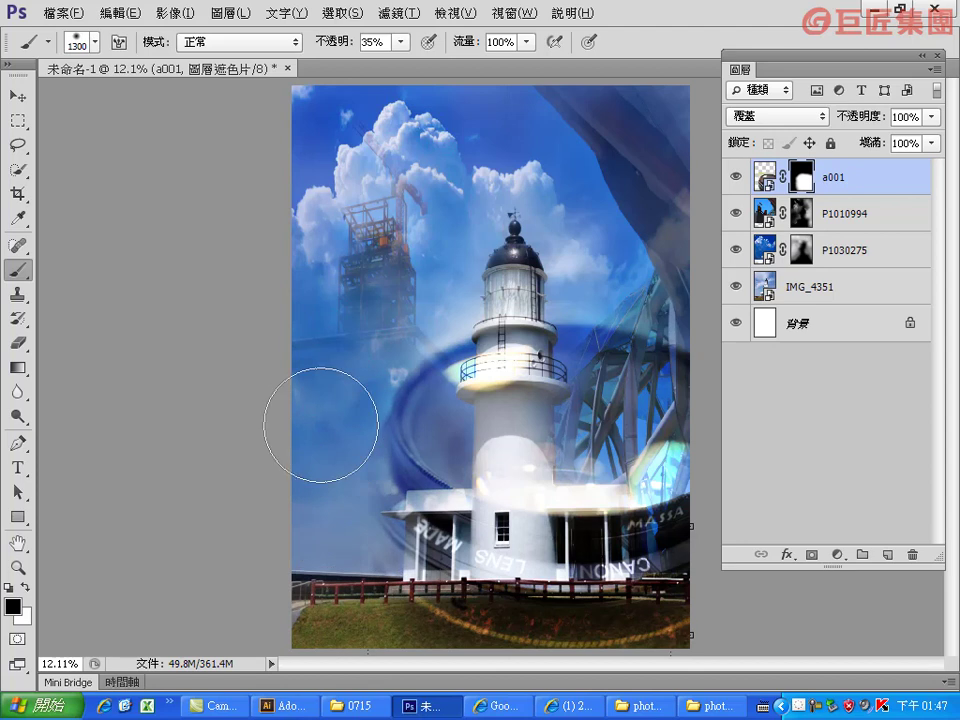
drag(386, 311, 343, 514)
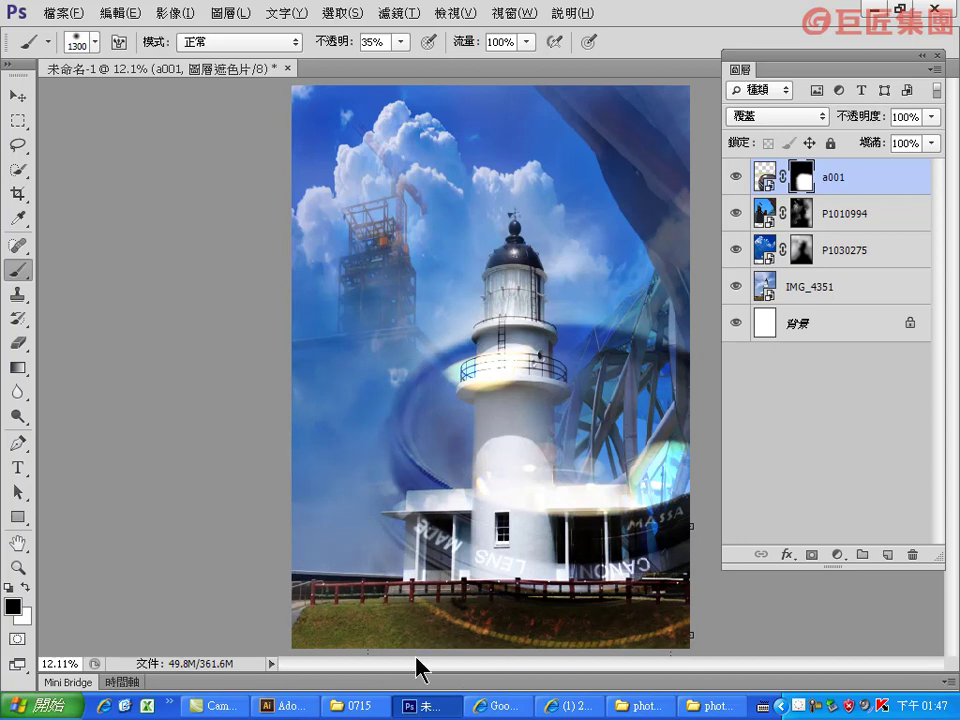
drag(418, 668, 332, 611)
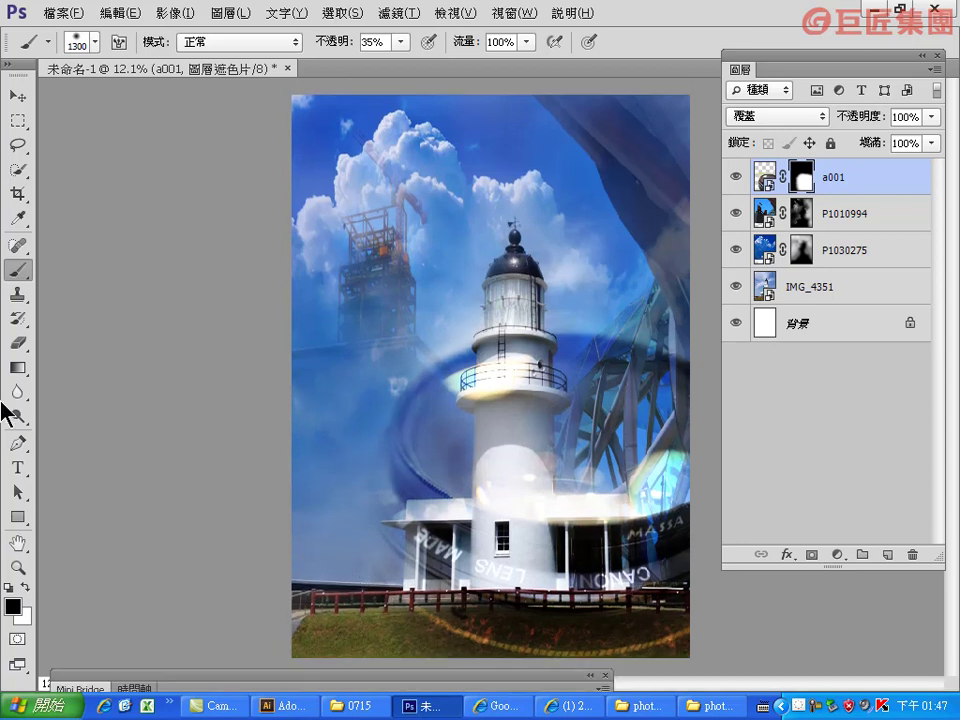